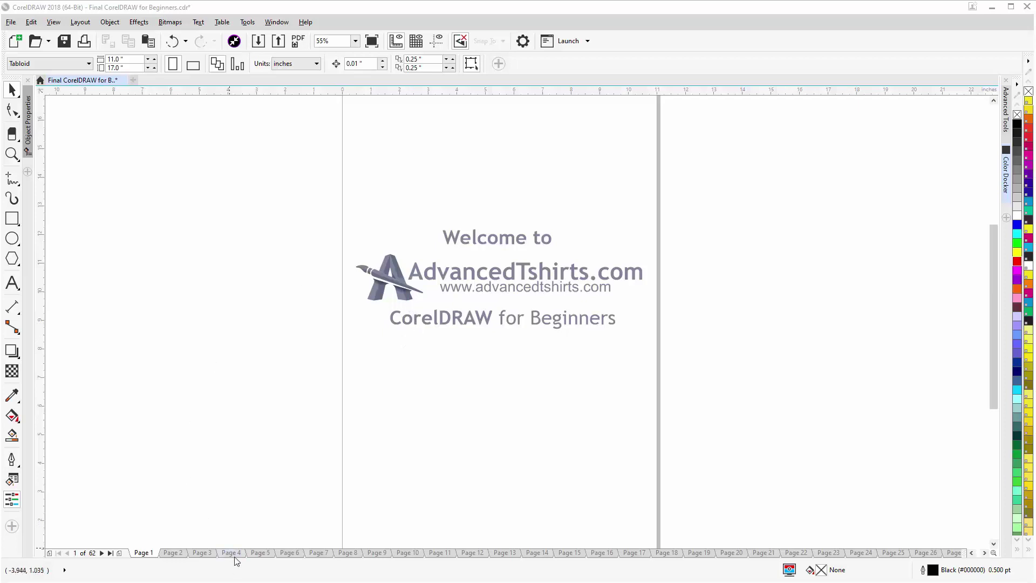
{"action": "left_click_drag", "start_coordinate": [235, 557], "coordinate": [236, 558]}
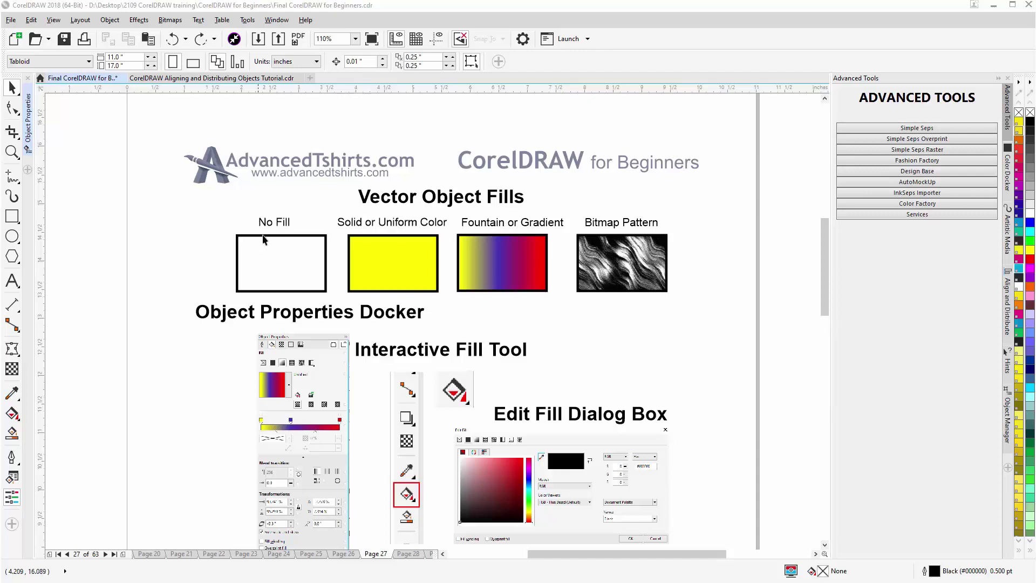
Inspect the fills of the four sample rectangles: no fill, solid colour, fountain and bitmap pattern.
{"action": "left_click", "coordinate": [280, 253]}
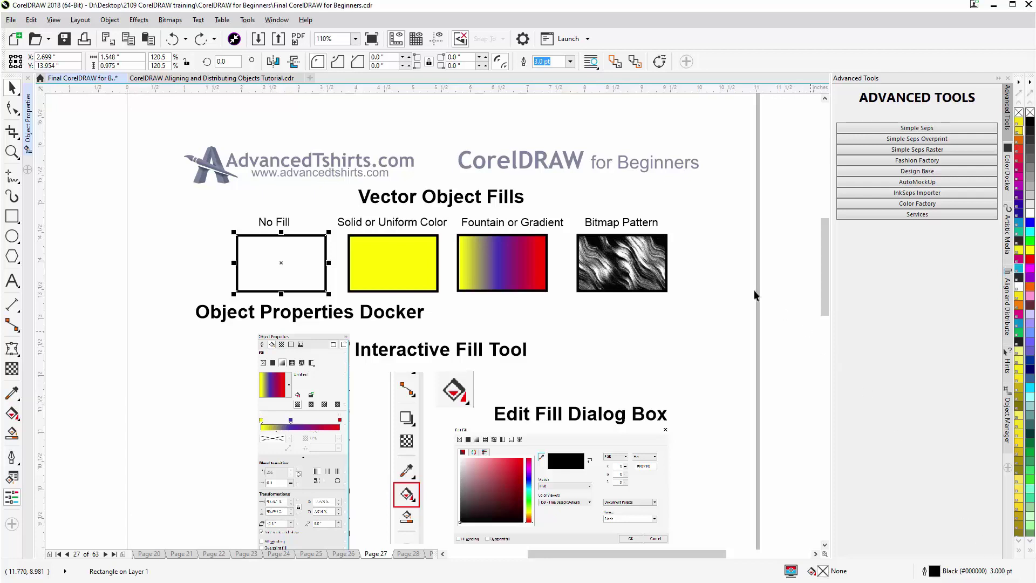
{"action": "left_click", "coordinate": [391, 260]}
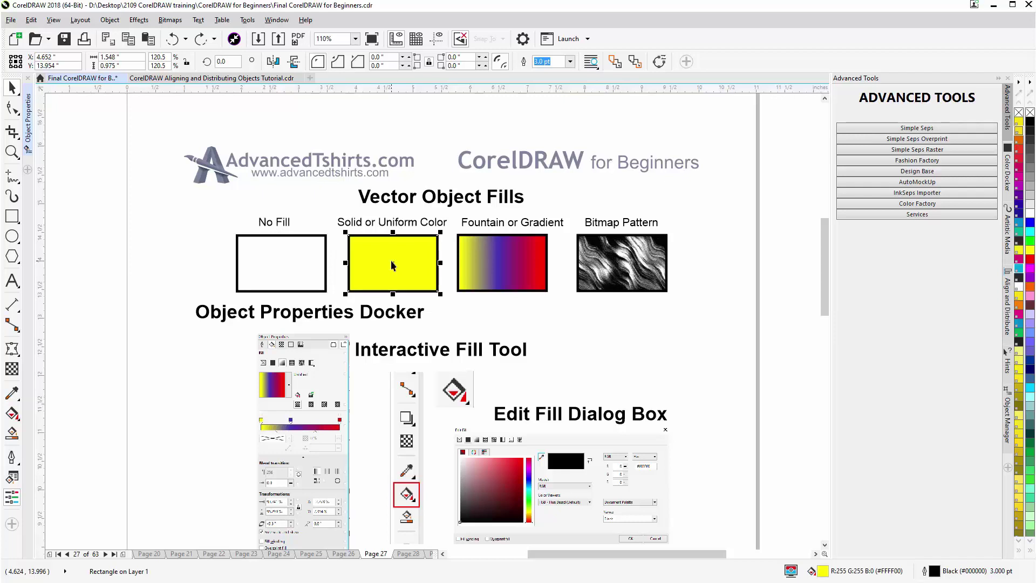
{"action": "left_click", "coordinate": [503, 263]}
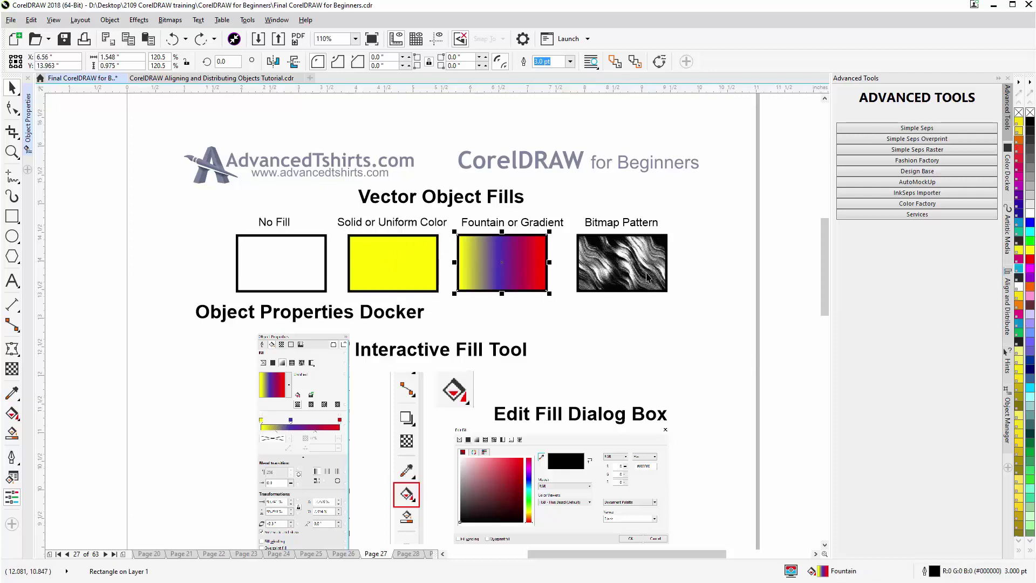
{"action": "left_click", "coordinate": [631, 263]}
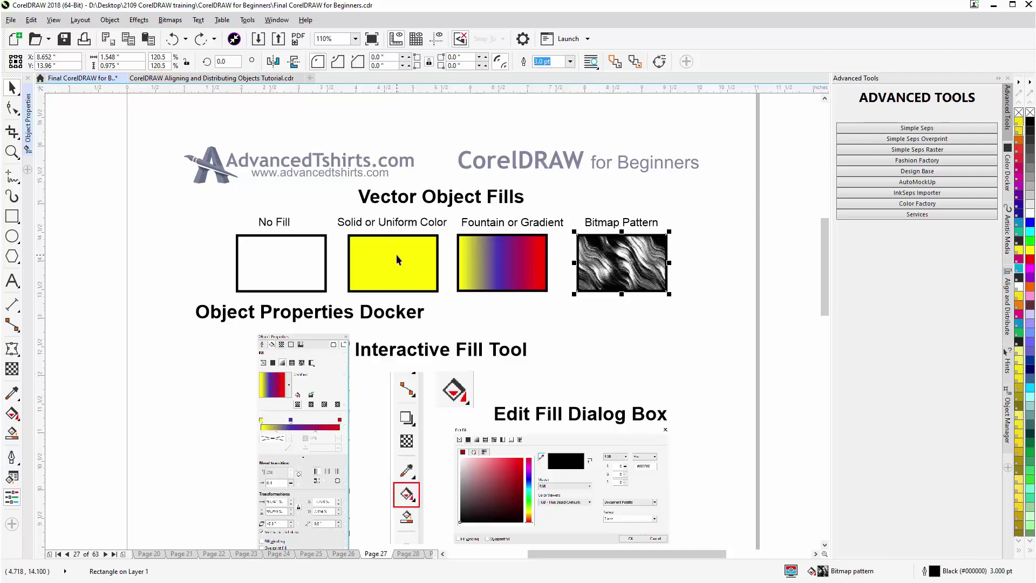
Inspect the bitmap pattern fill of the RACING lettering in the coloured logo and put the Fashion Factory window out of view.
{"action": "key", "text": "F3"}
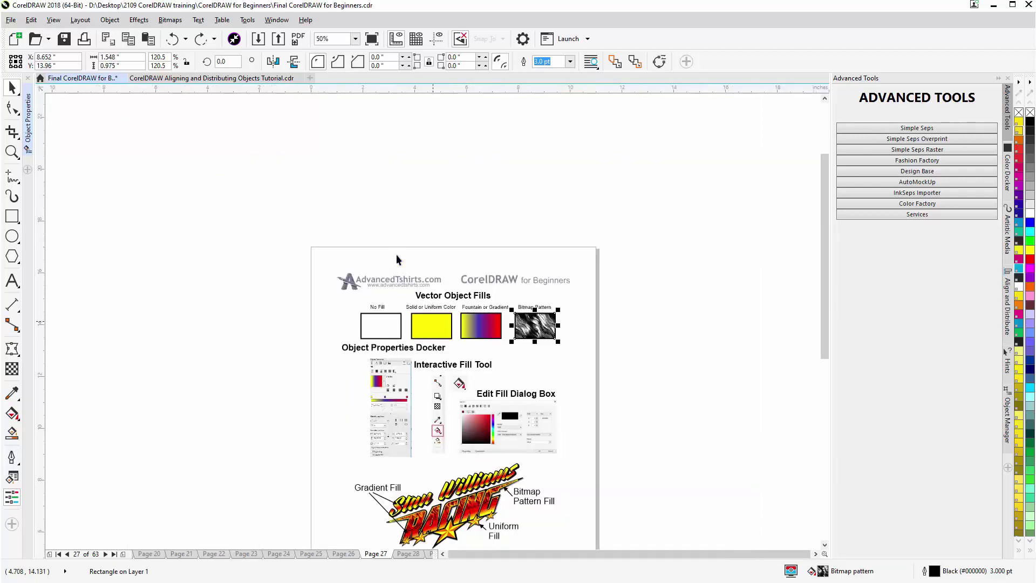
{"action": "left_click_drag", "start_coordinate": [821, 255], "coordinate": [825, 293]}
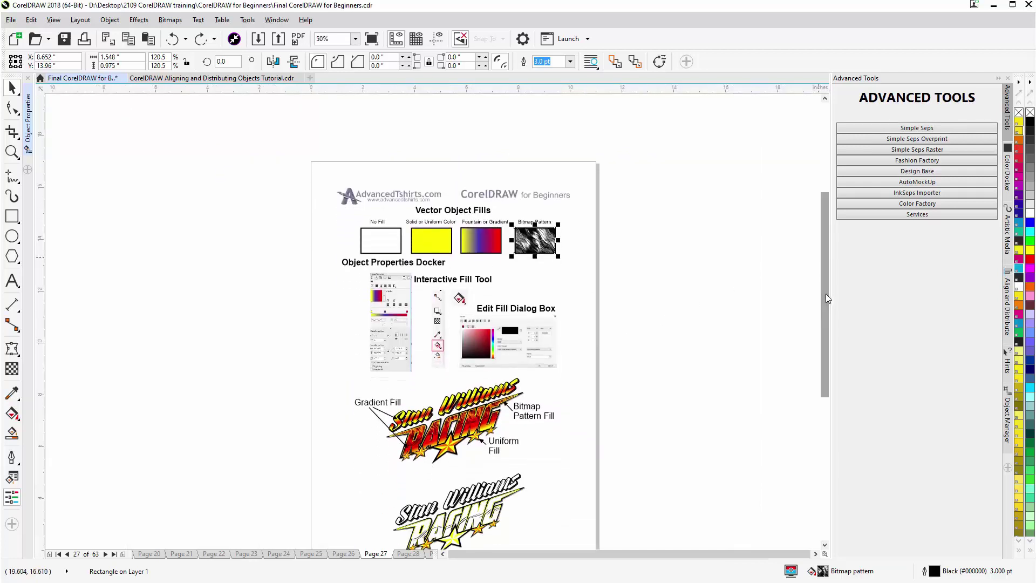
{"action": "scroll", "coordinate": [357, 308], "scroll_direction": "up", "scroll_amount": 2}
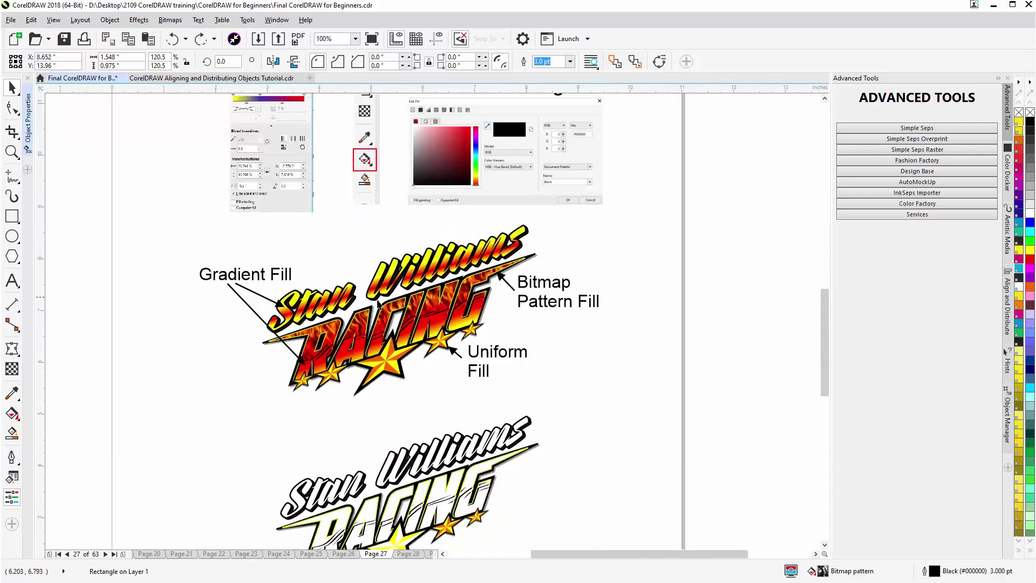
{"action": "scroll", "coordinate": [358, 308], "scroll_direction": "up", "scroll_amount": 2}
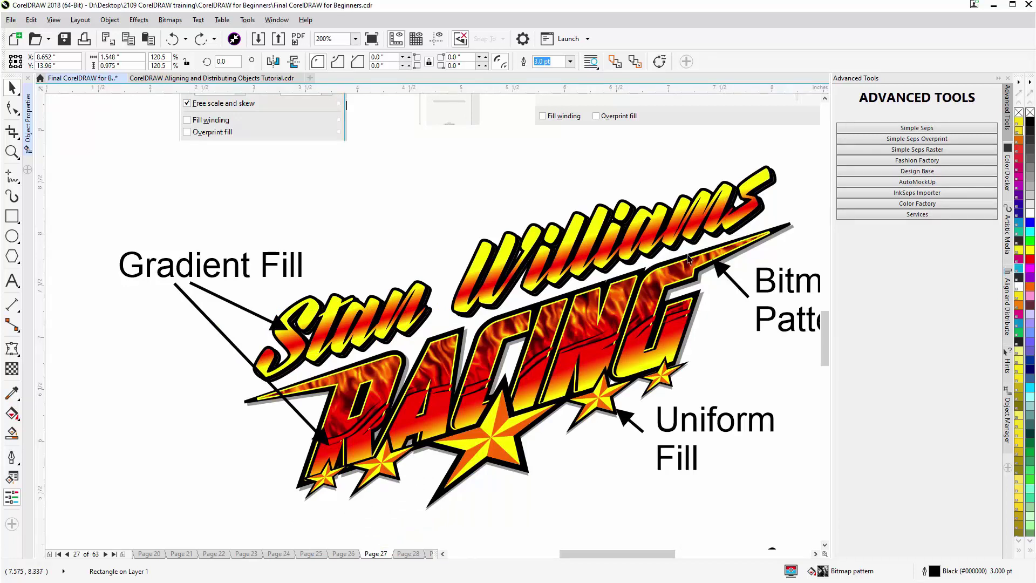
{"action": "left_click", "coordinate": [671, 273]}
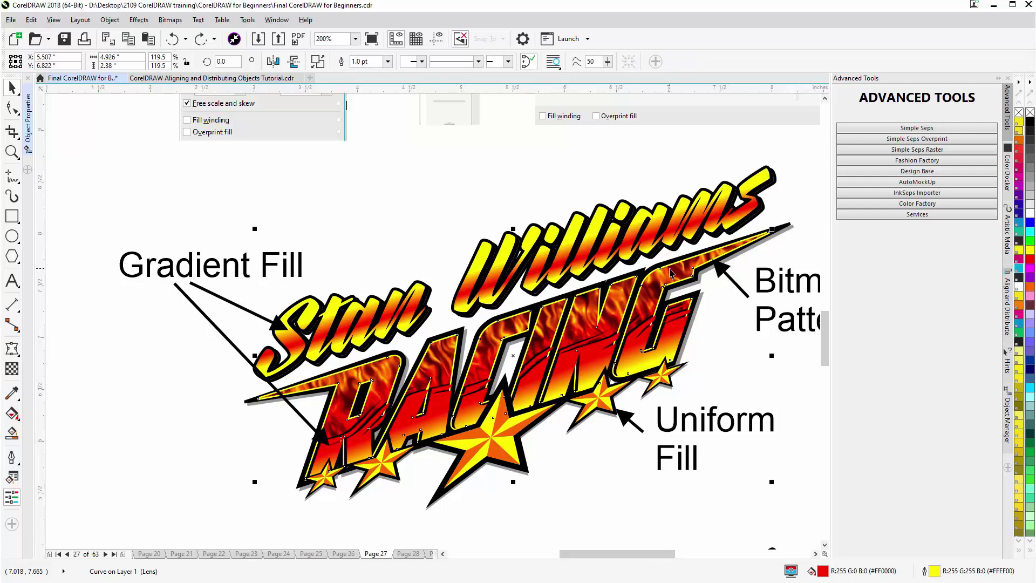
{"action": "left_click", "coordinate": [671, 272]}
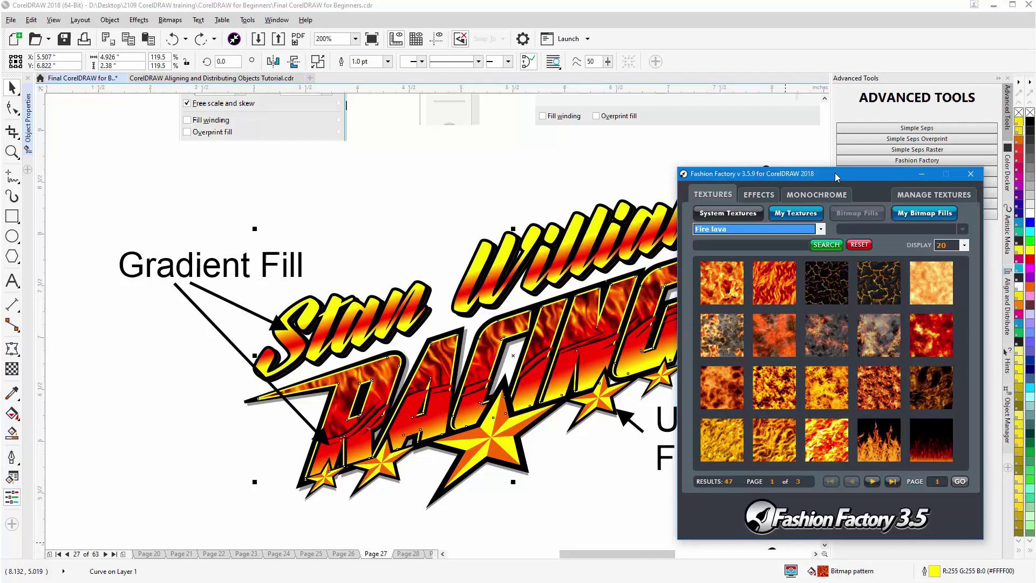
{"action": "left_click", "coordinate": [924, 173]}
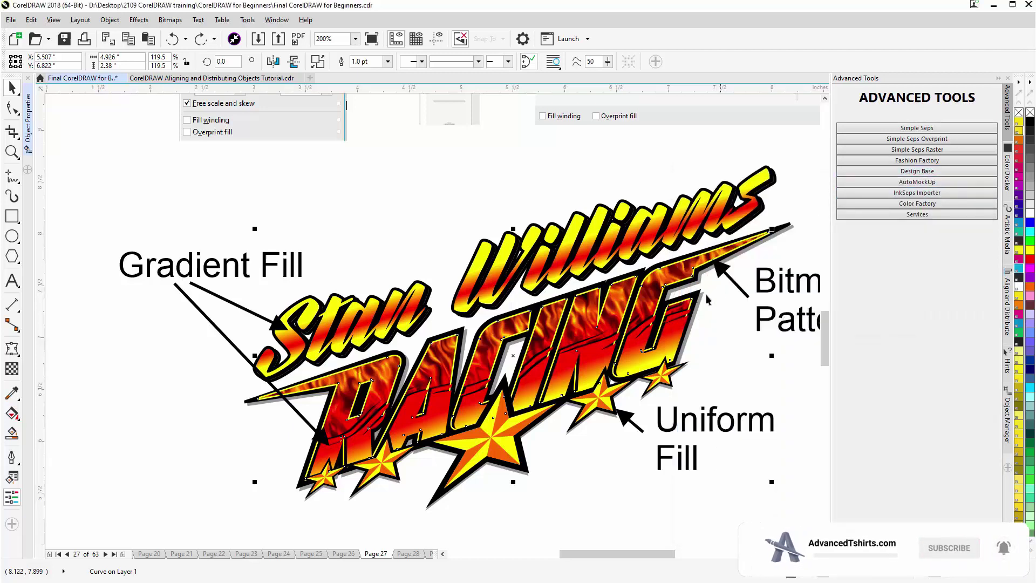
Inspect the gradient fill of the RACING lettering and the uniform fills of the large star's parts.
{"action": "left_click", "coordinate": [674, 334]}
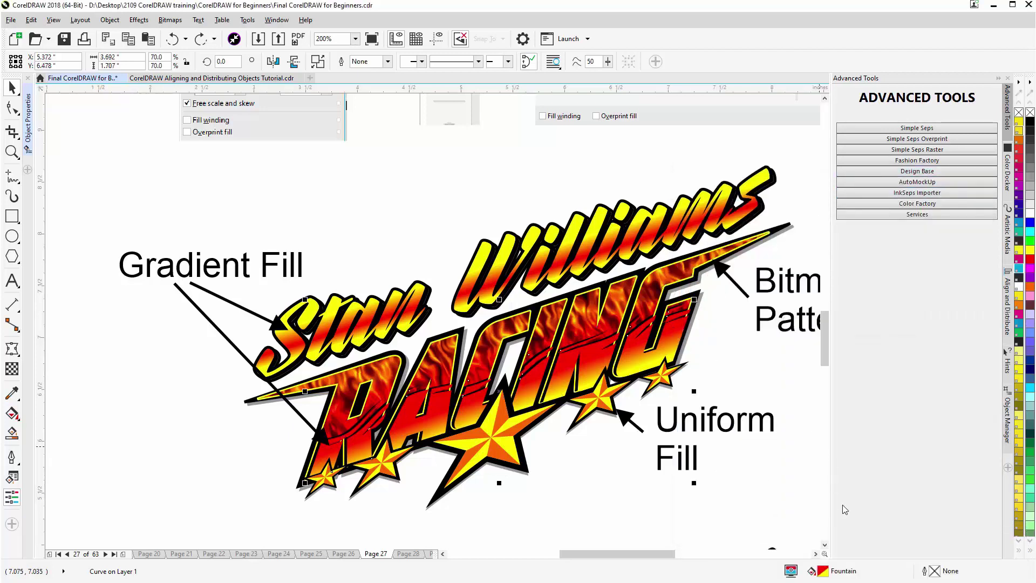
{"action": "left_click", "coordinate": [512, 446]}
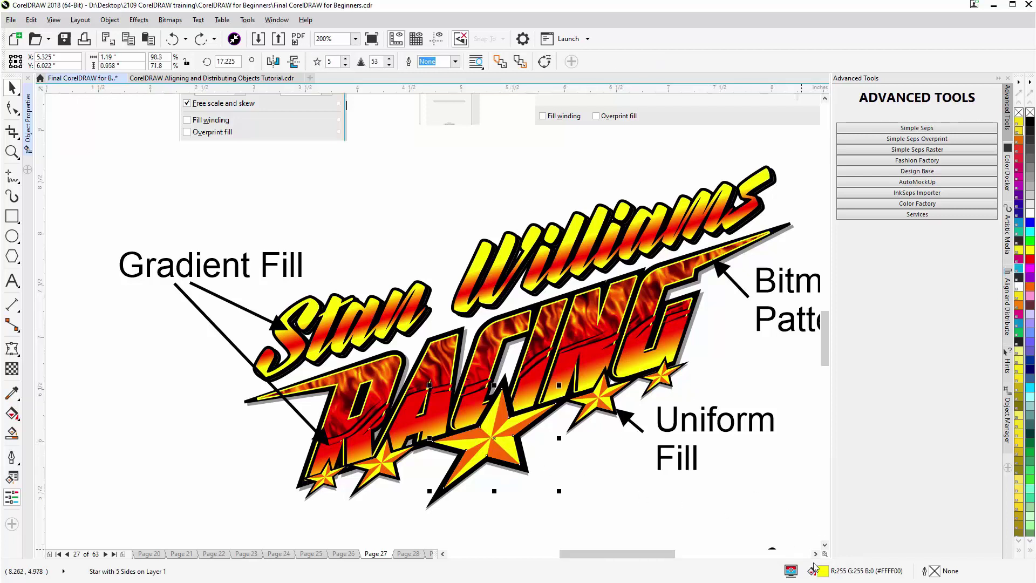
{"action": "left_click", "coordinate": [496, 458]}
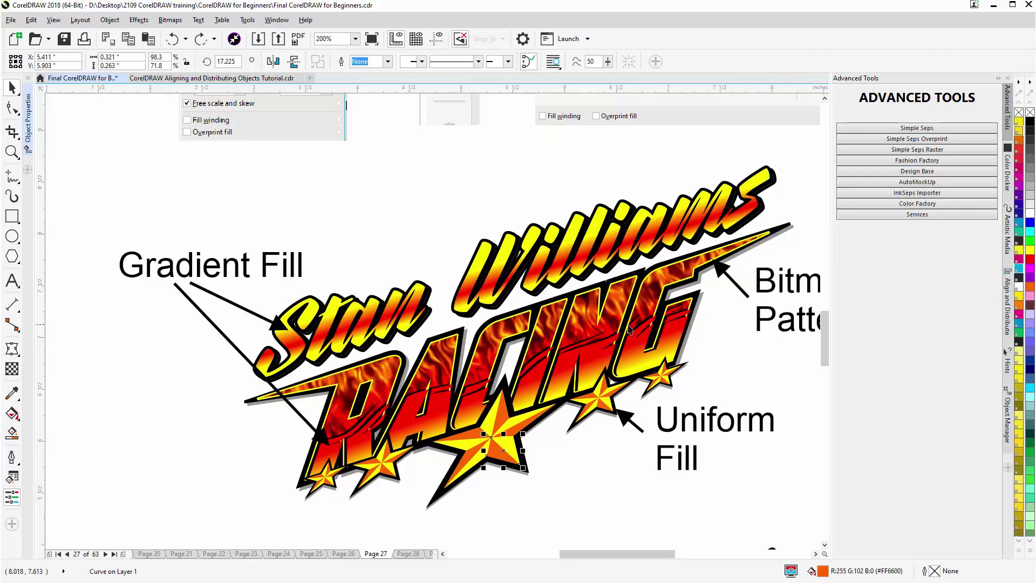
Show the solid-colour sample rectangle's outline and fill settings in Object Properties, keeping the scrolling layout.
{"action": "scroll", "coordinate": [627, 324], "scroll_direction": "down", "scroll_amount": 1}
{"action": "scroll", "coordinate": [434, 325], "scroll_direction": "down", "scroll_amount": 1}
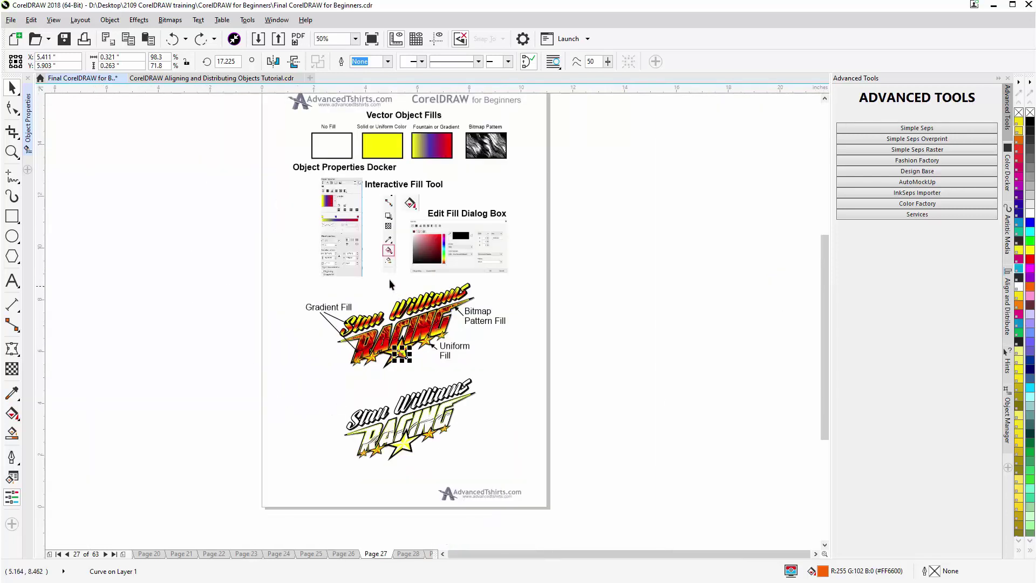
{"action": "scroll", "coordinate": [391, 224], "scroll_direction": "up", "scroll_amount": 1}
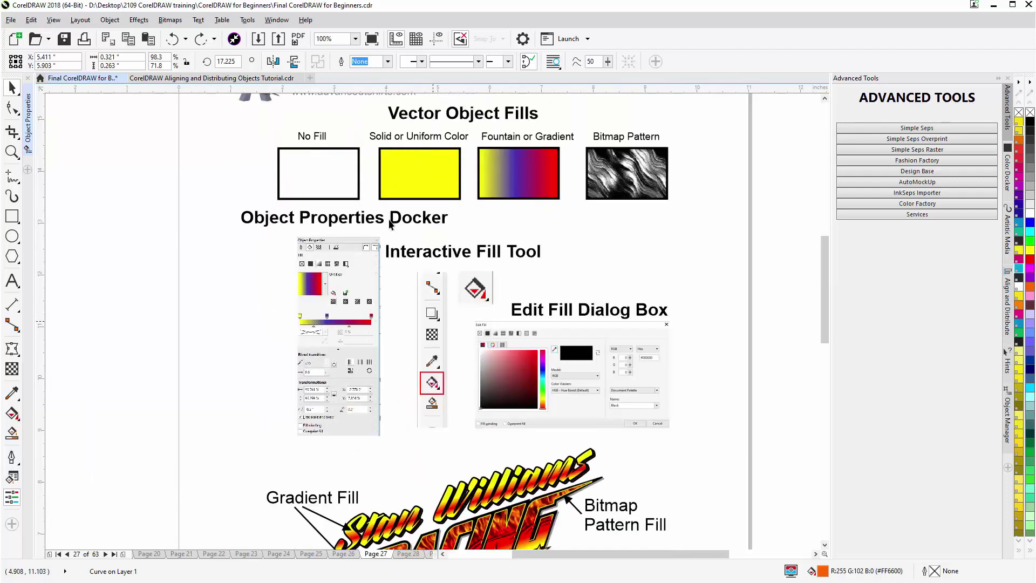
{"action": "left_click", "coordinate": [419, 168]}
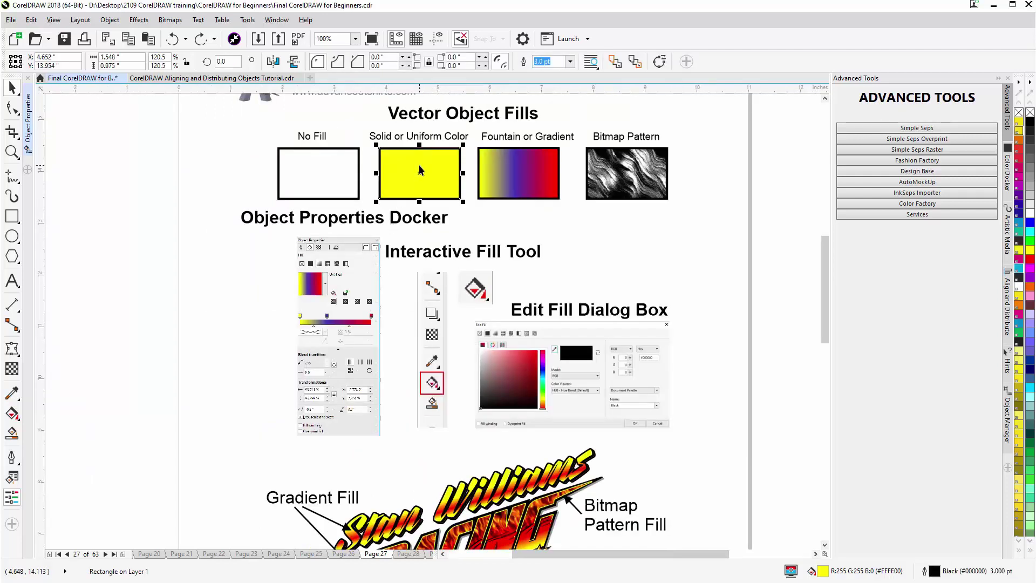
{"action": "left_click", "coordinate": [29, 122]}
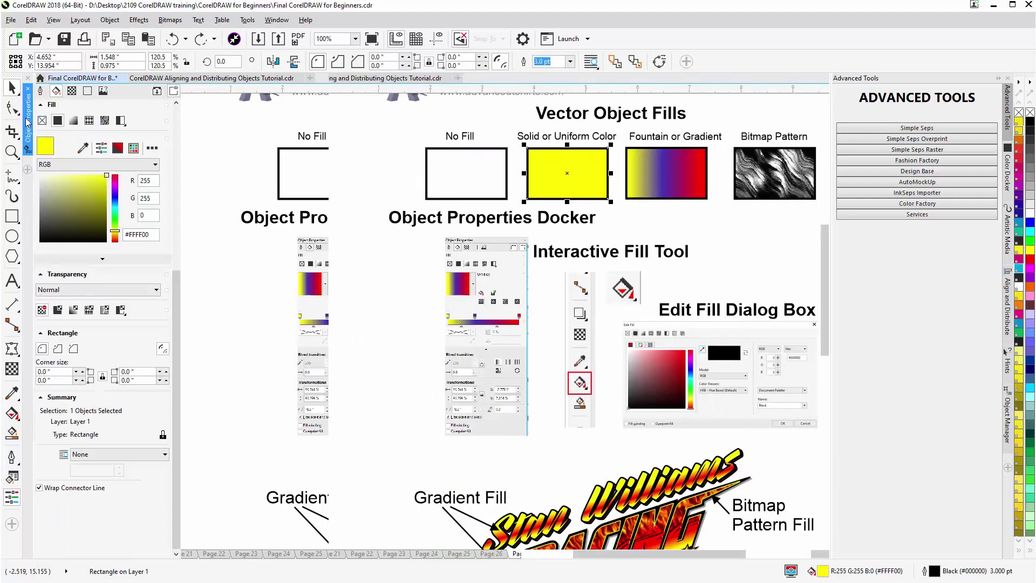
{"action": "left_click", "coordinate": [40, 91]}
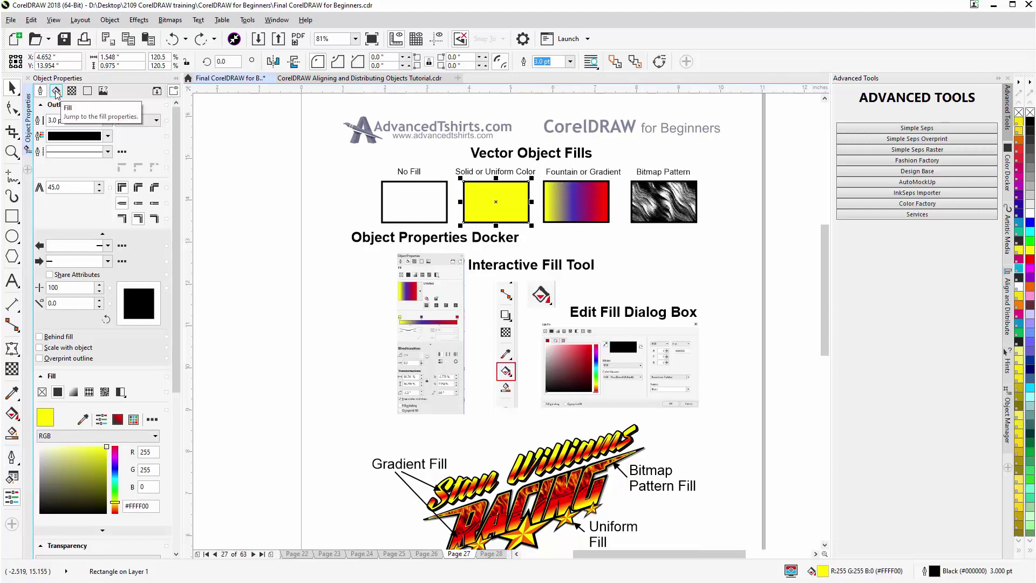
{"action": "left_click", "coordinate": [156, 91]}
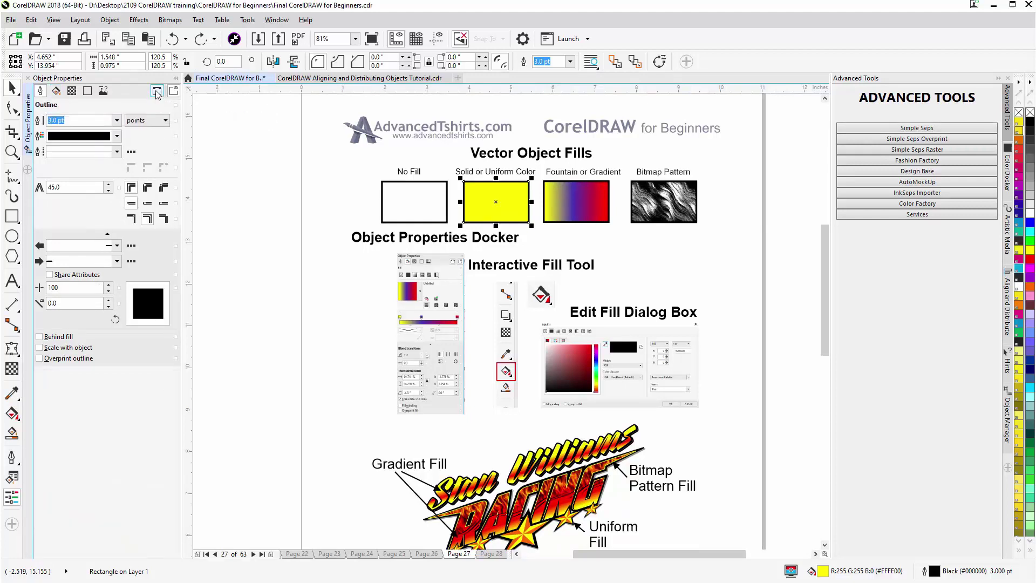
{"action": "left_click", "coordinate": [157, 92]}
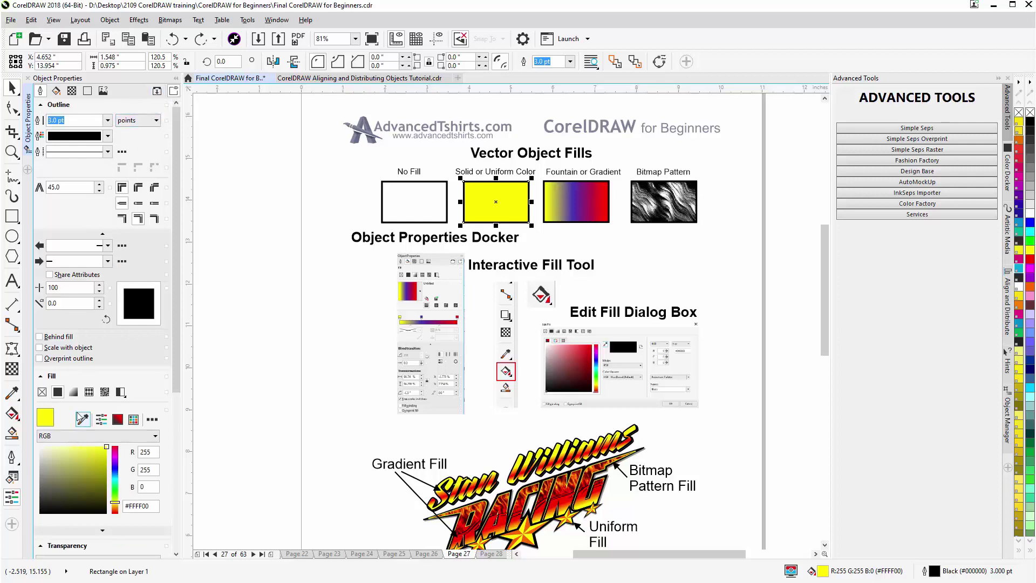
Set the solid-colour rectangle's fill to RGB 191, 191, 48 and display the RGB Palette for the fill.
{"action": "left_click", "coordinate": [90, 461]}
{"action": "left_click", "coordinate": [90, 464]}
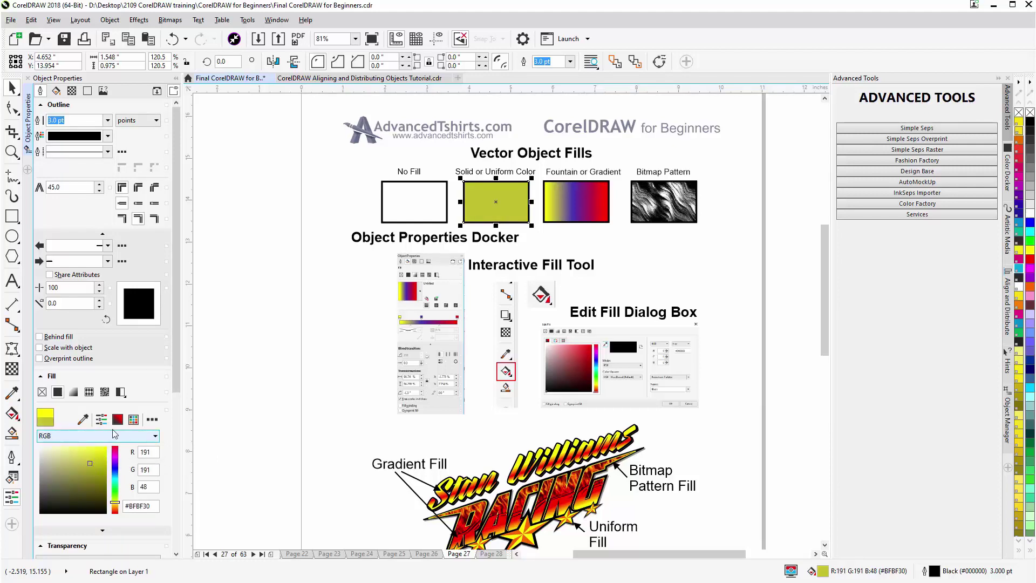
{"action": "left_click", "coordinate": [134, 419]}
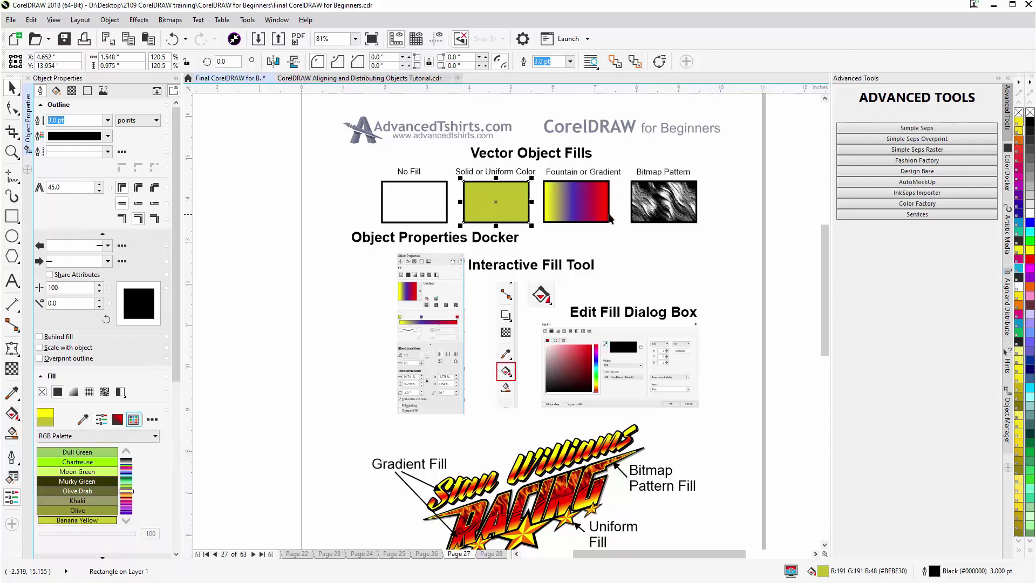
Examine the gradient rectangle's fill with the Interactive Fill tool and in the Edit Fill dialog, closing the dialog without changes.
{"action": "left_click", "coordinate": [590, 211]}
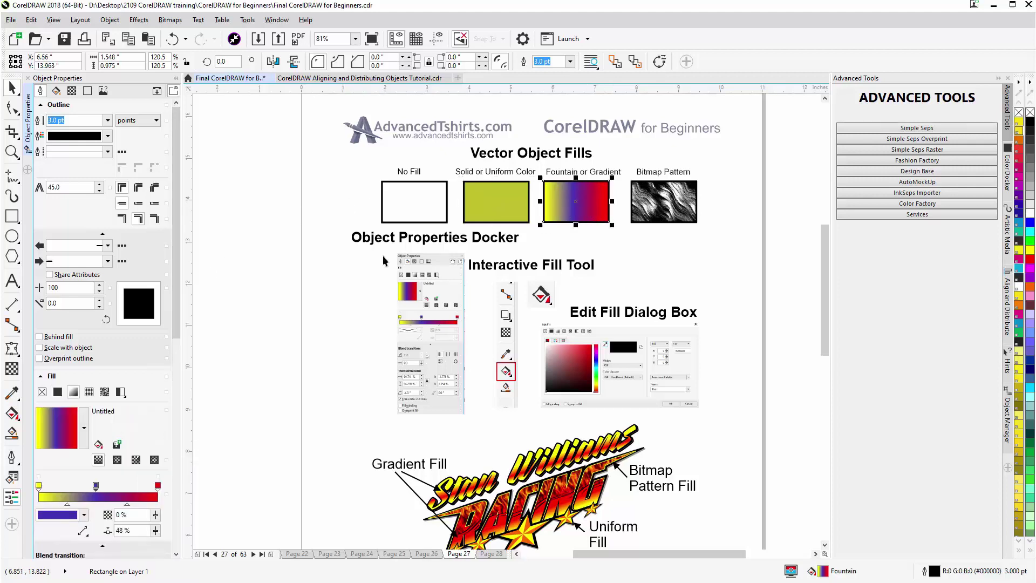
{"action": "left_click", "coordinate": [11, 414]}
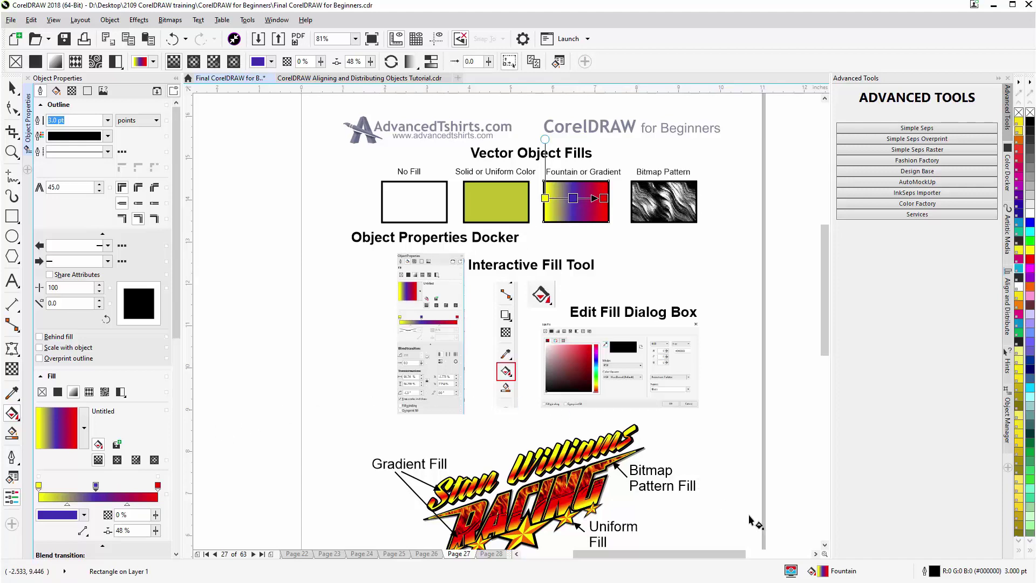
{"action": "double_click", "coordinate": [822, 571]}
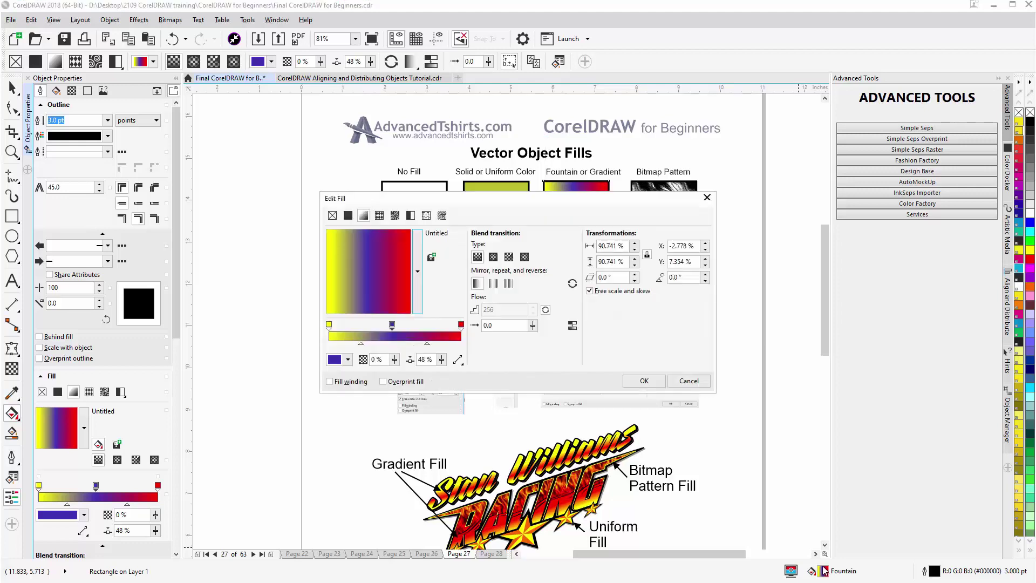
{"action": "left_click_drag", "start_coordinate": [437, 199], "coordinate": [202, 265]}
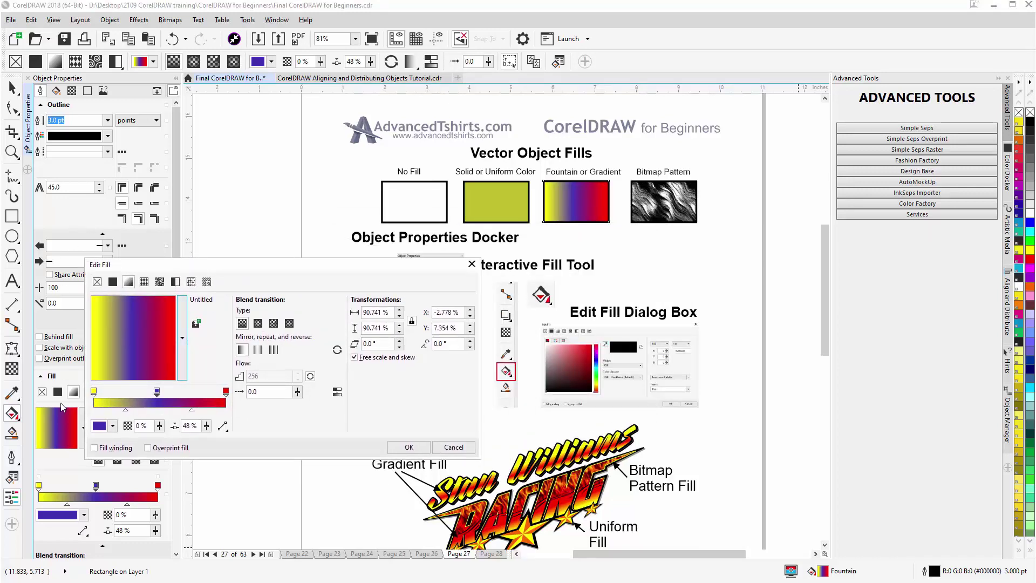
{"action": "left_click", "coordinate": [470, 266]}
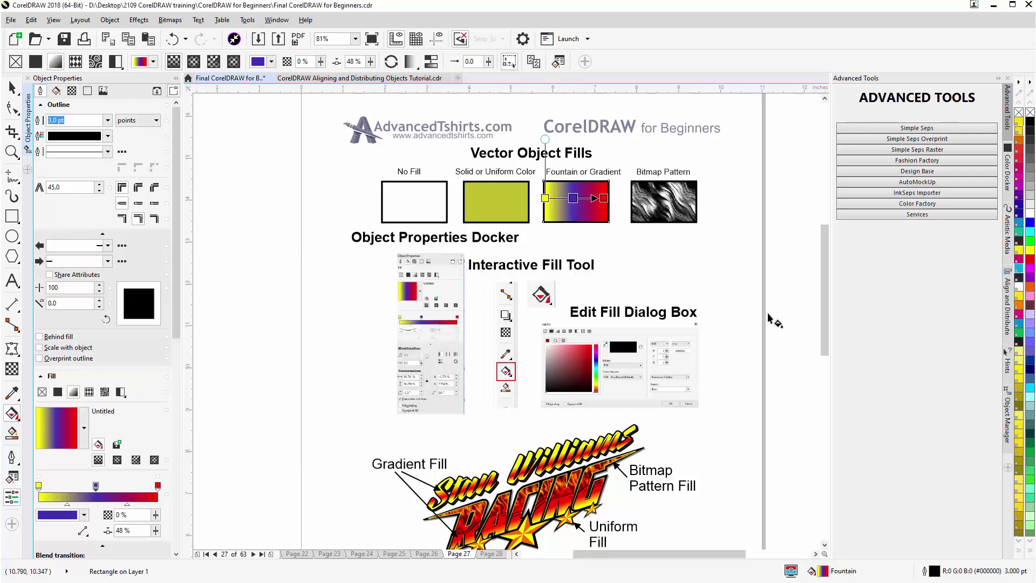
Select the white-filled RACING lettering curve in the lower, uncoloured logo and undo its accidental move.
{"action": "left_click_drag", "start_coordinate": [821, 259], "coordinate": [830, 319]}
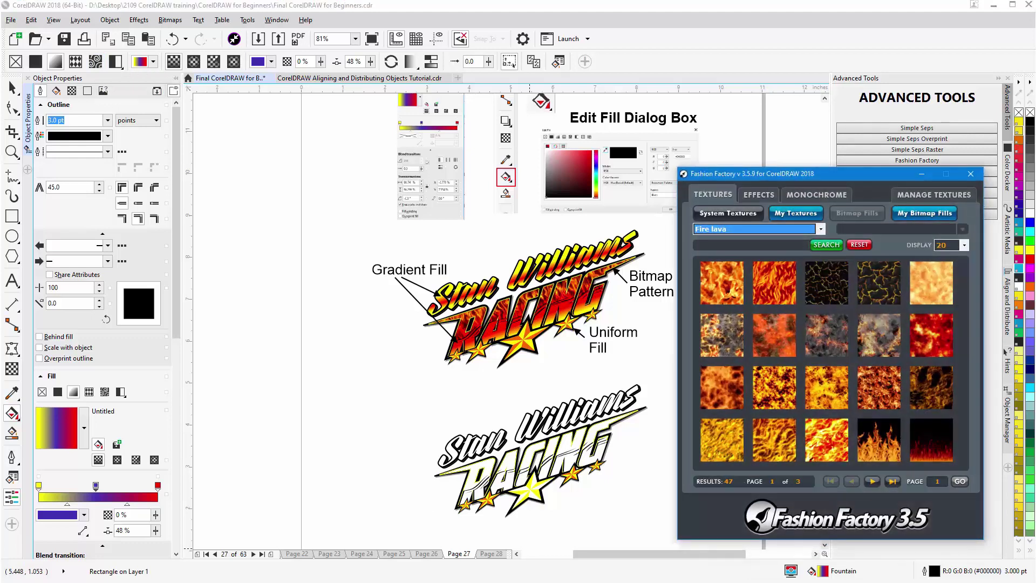
{"action": "left_click", "coordinate": [13, 90]}
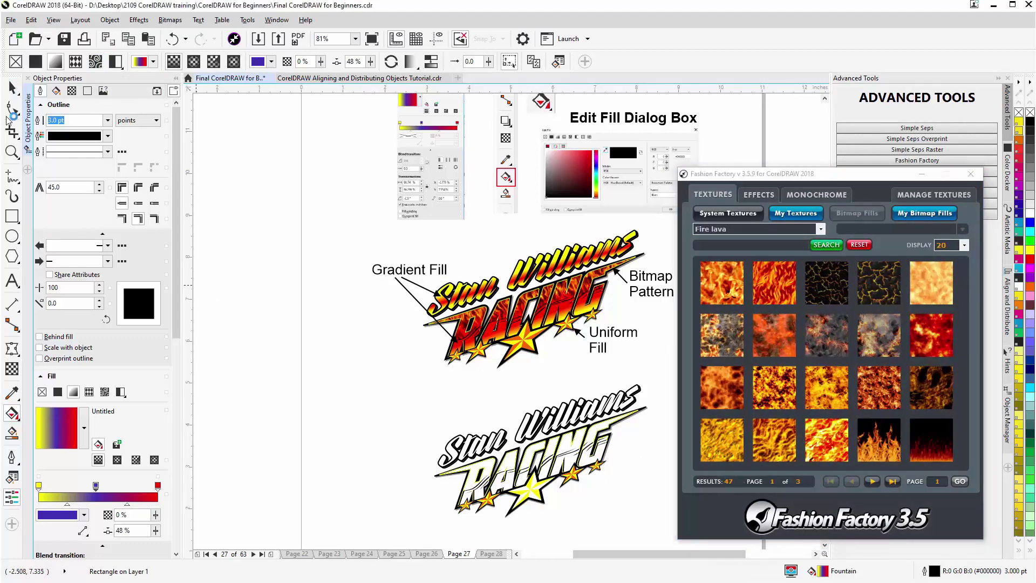
{"action": "left_click", "coordinate": [564, 434]}
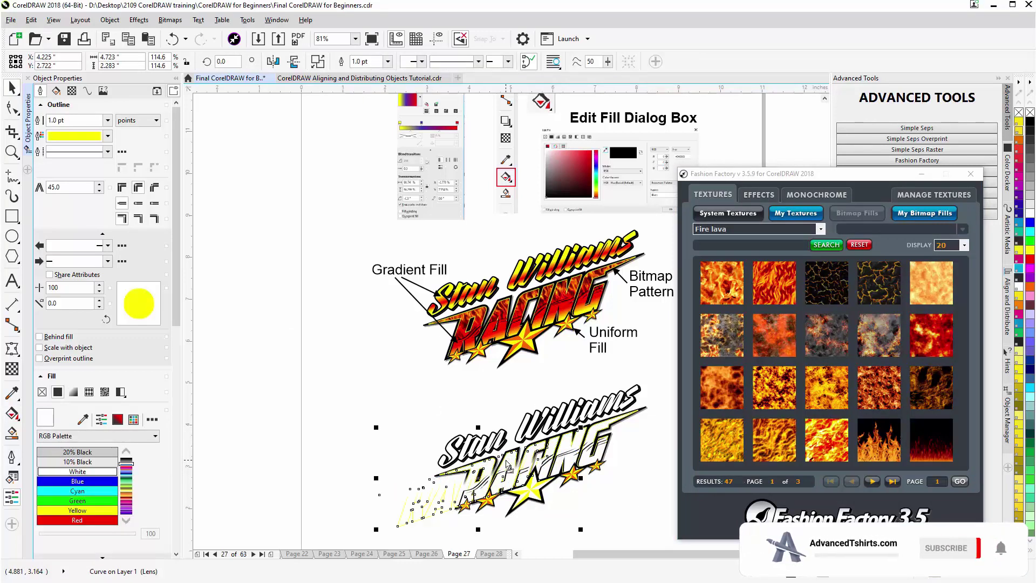
{"action": "key", "text": "ctrl+z"}
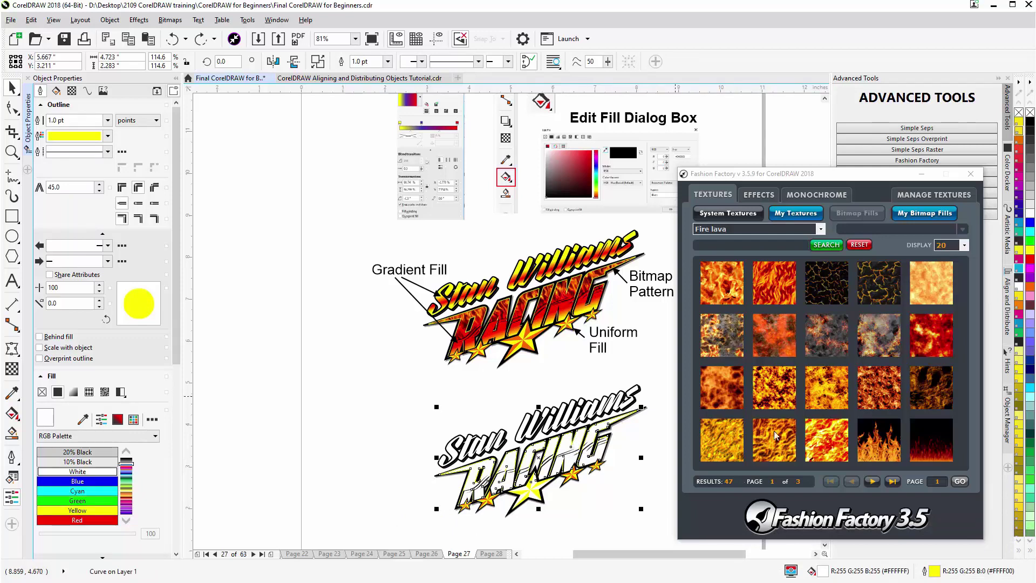
Apply the flames20.png texture from the Fire lava collection to the RACING lettering as a bitmap fill and minimize Fashion Factory.
{"action": "left_click", "coordinate": [872, 481]}
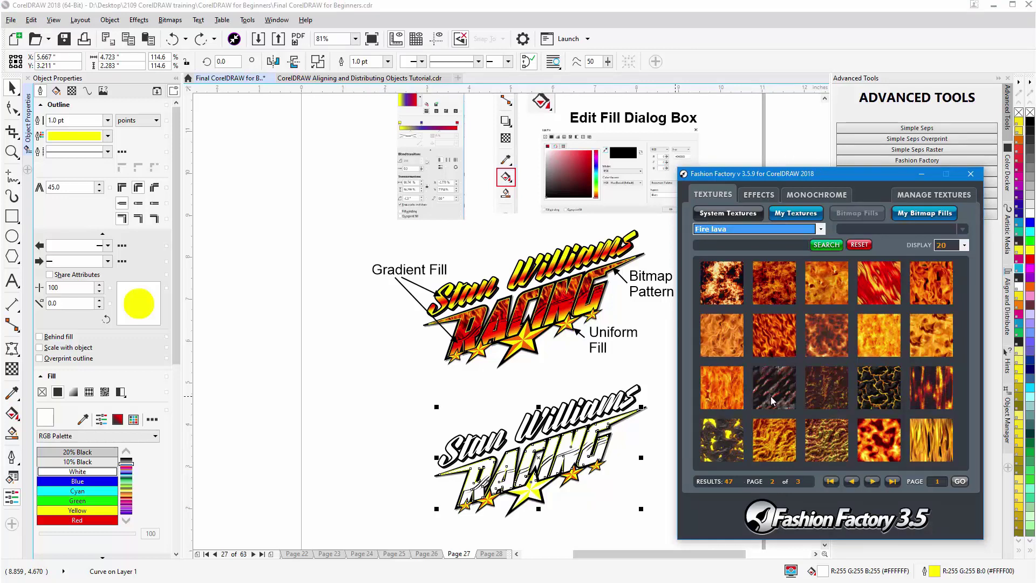
{"action": "left_click", "coordinate": [719, 393]}
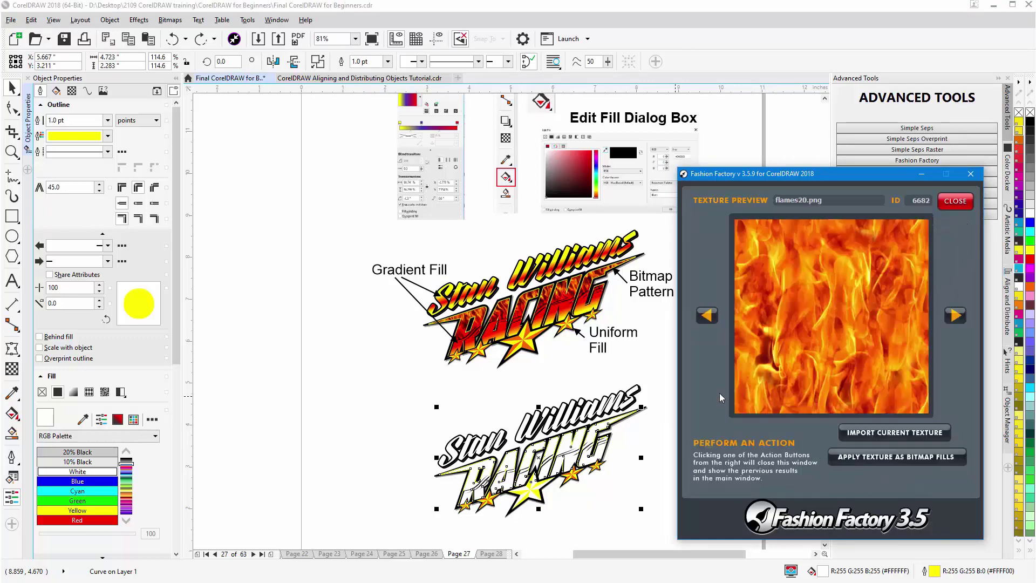
{"action": "left_click", "coordinate": [904, 459]}
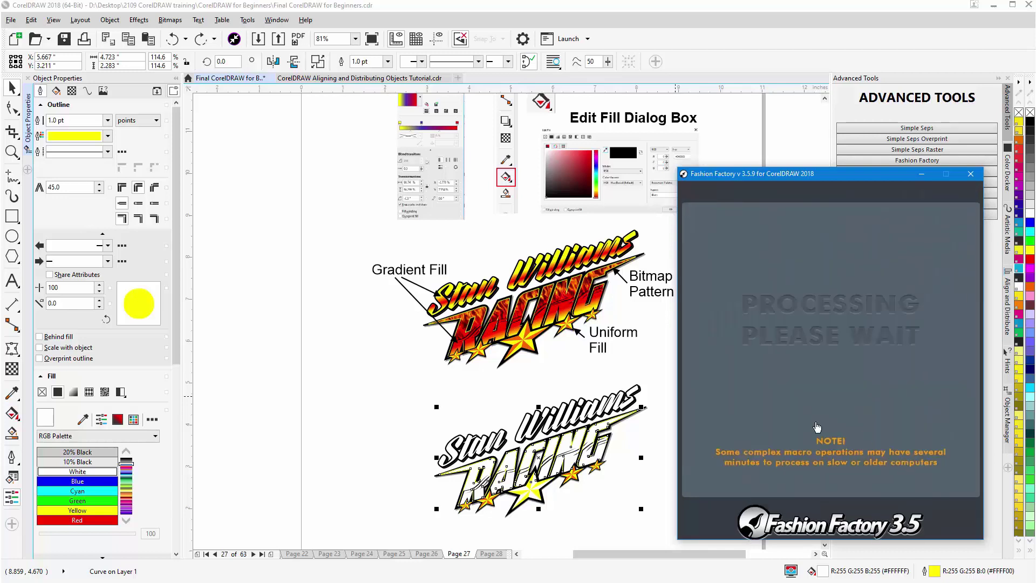
{"action": "left_click", "coordinate": [922, 170]}
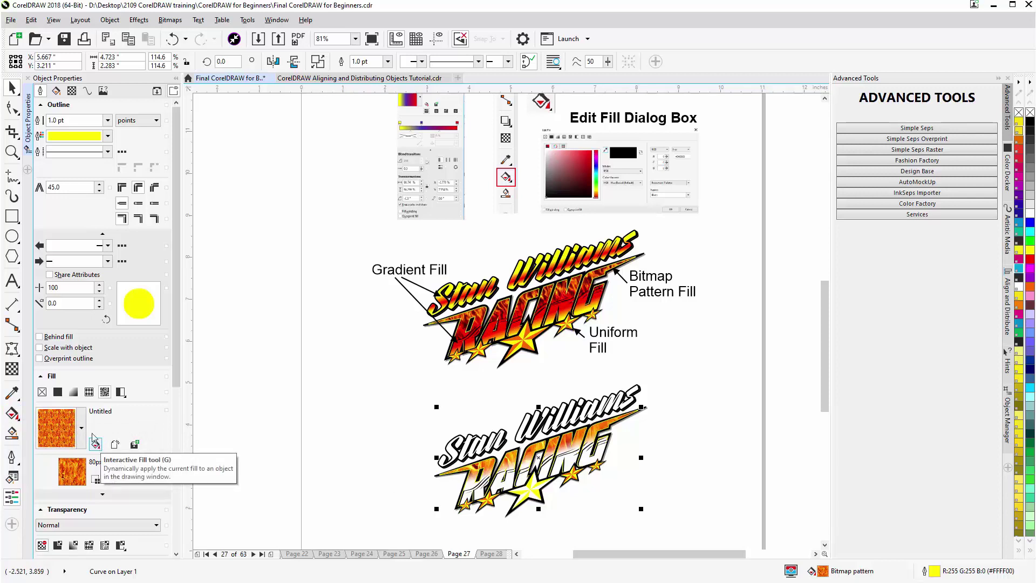
Scale down the flame bitmap pattern on the RACING lettering with the Interactive Fill tool and return to the Pick tool.
{"action": "left_click", "coordinate": [13, 413]}
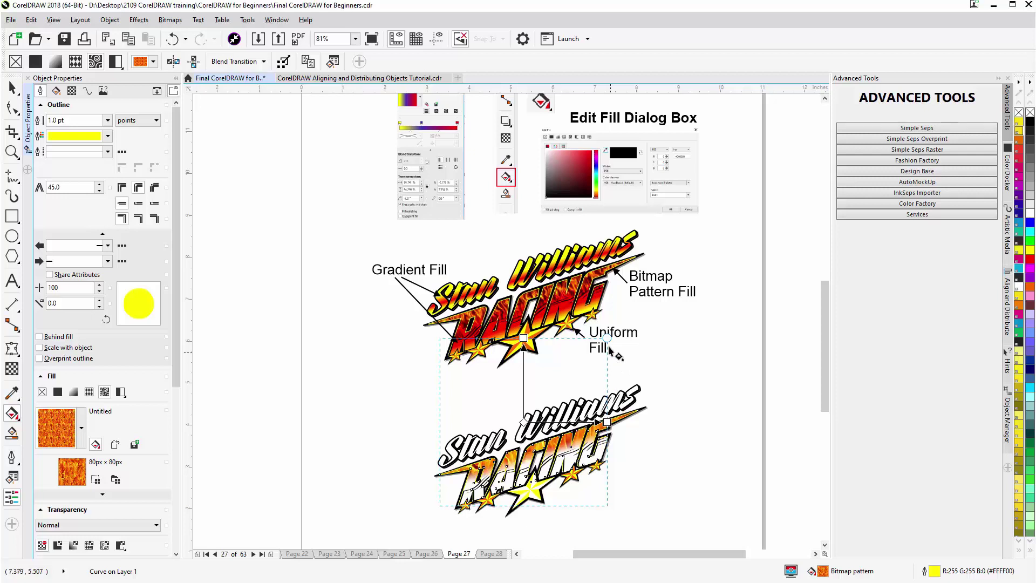
{"action": "left_click_drag", "start_coordinate": [607, 338], "coordinate": [563, 387]}
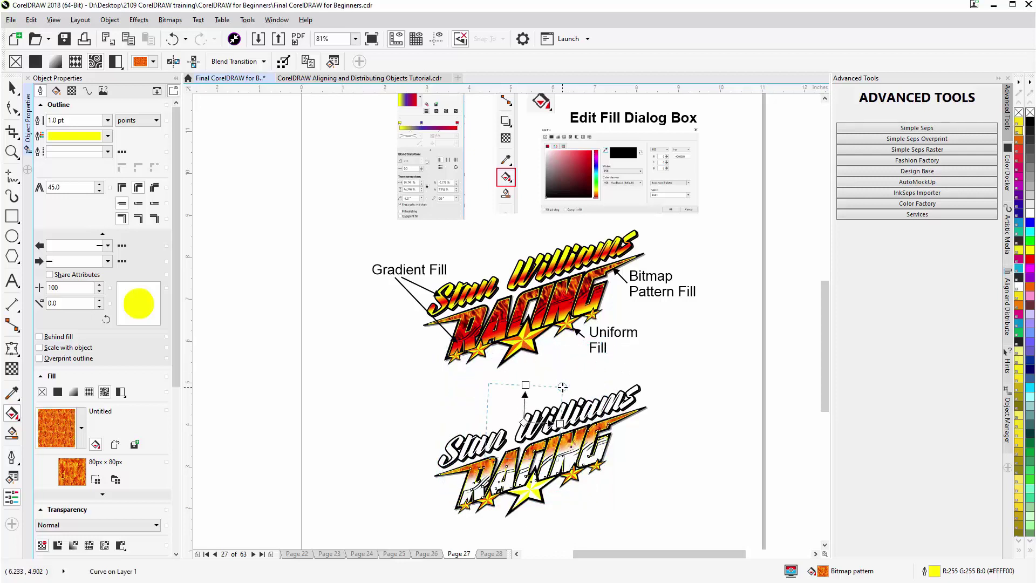
{"action": "left_click", "coordinate": [12, 88]}
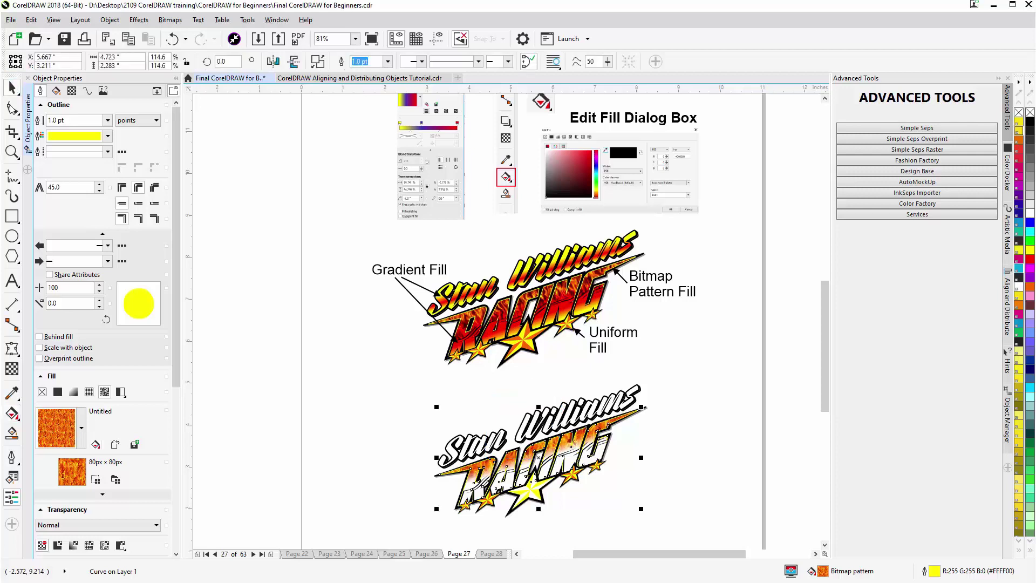
Select all five white facets of the large star in the lower logo and fill them with orange RGB 255, 102, 0.
{"action": "key", "text": "shift+F2"}
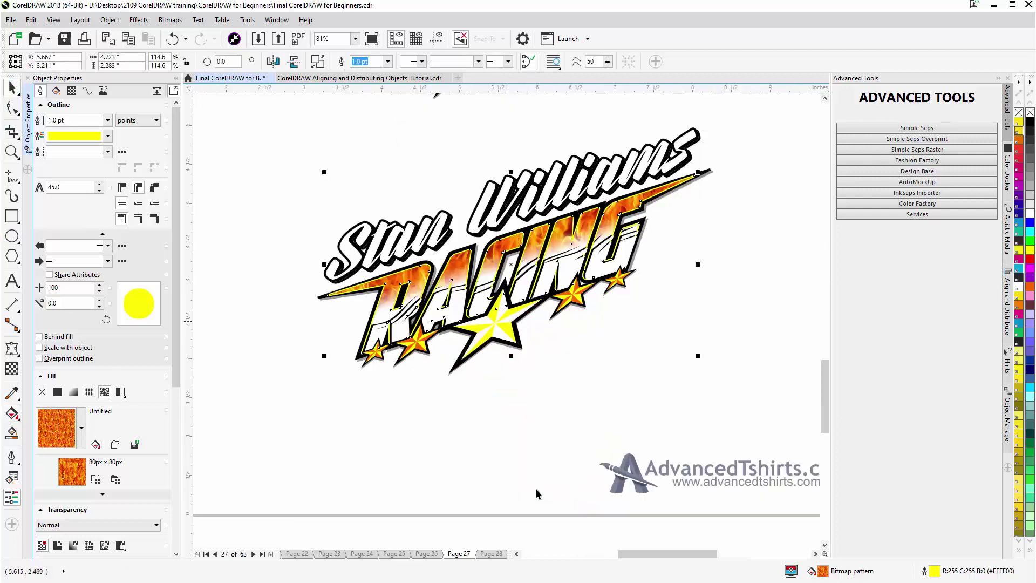
{"action": "key", "text": "ctrl+plus"}
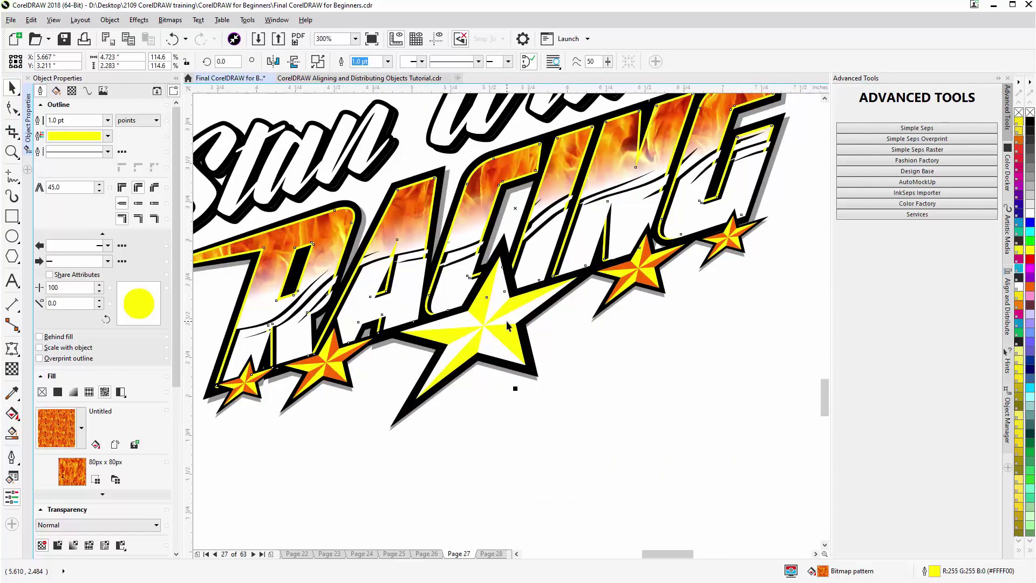
{"action": "left_click", "coordinate": [495, 352]}
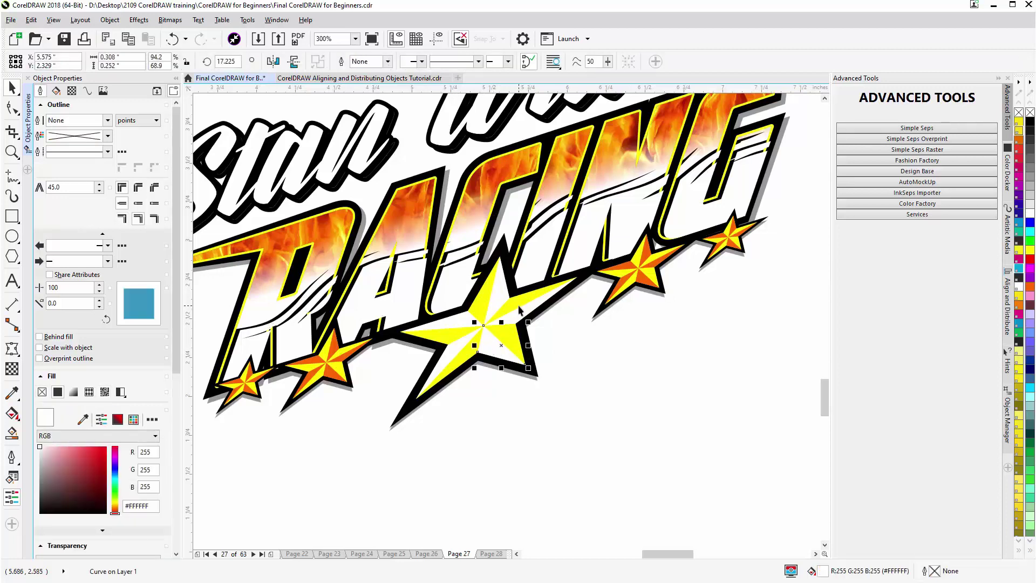
{"action": "left_click", "coordinate": [503, 293], "text": "shift"}
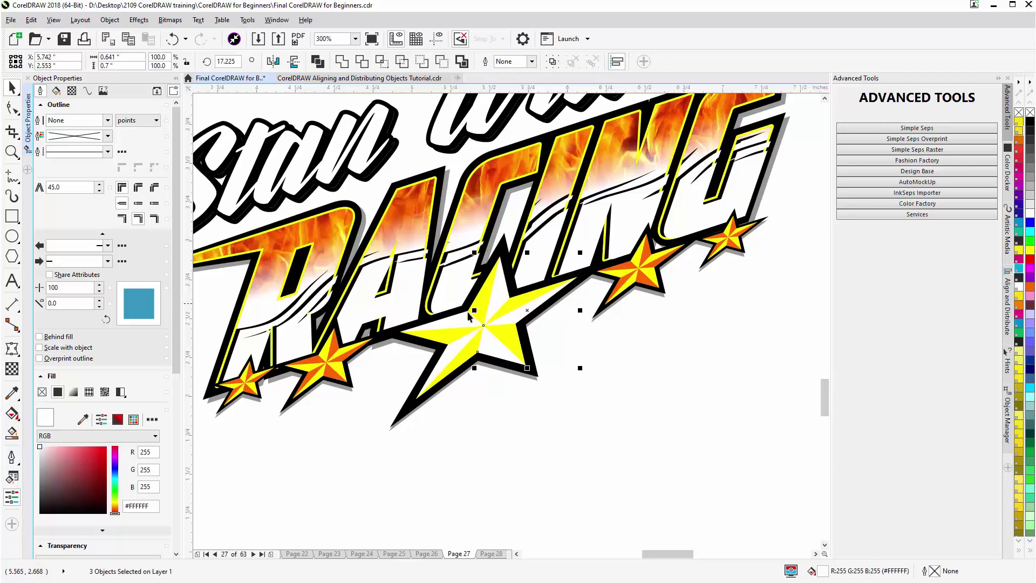
{"action": "left_click", "coordinate": [445, 357], "text": "shift"}
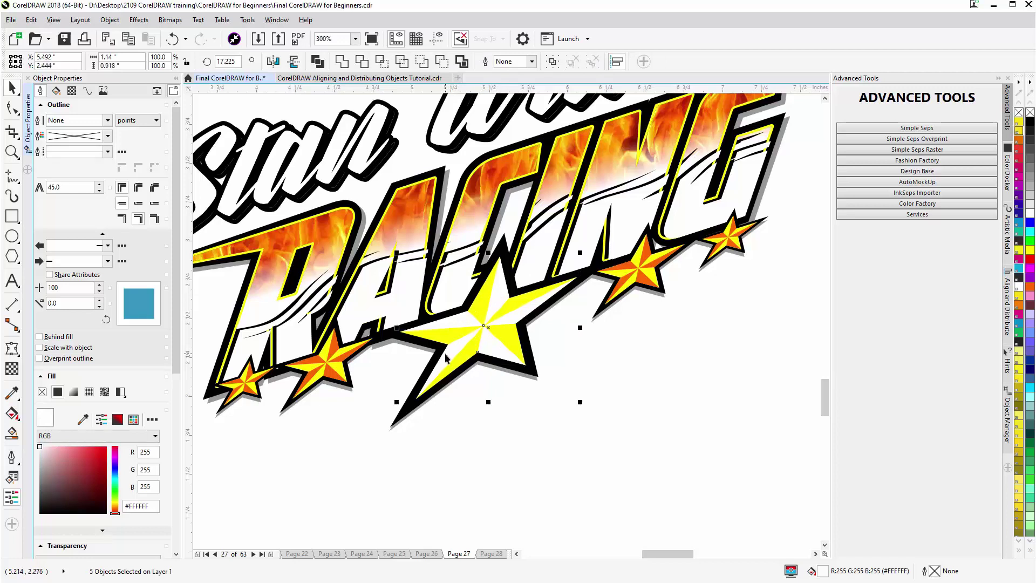
{"action": "left_click", "coordinate": [1030, 287]}
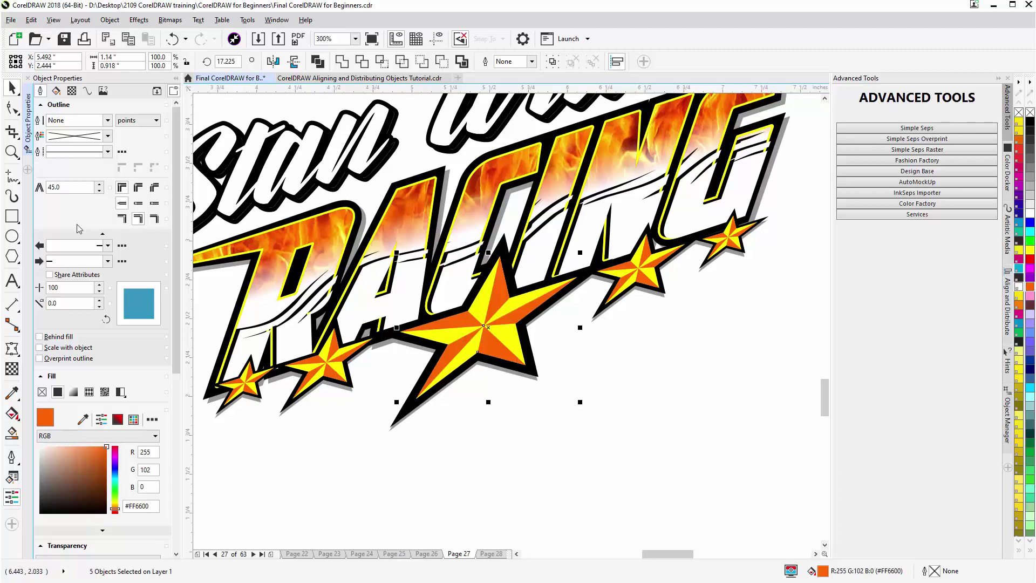
Apply a vertical fountain fill to the white script lettering, with white at the base, orange at 39% and yellow on top.
{"action": "left_click", "coordinate": [12, 414]}
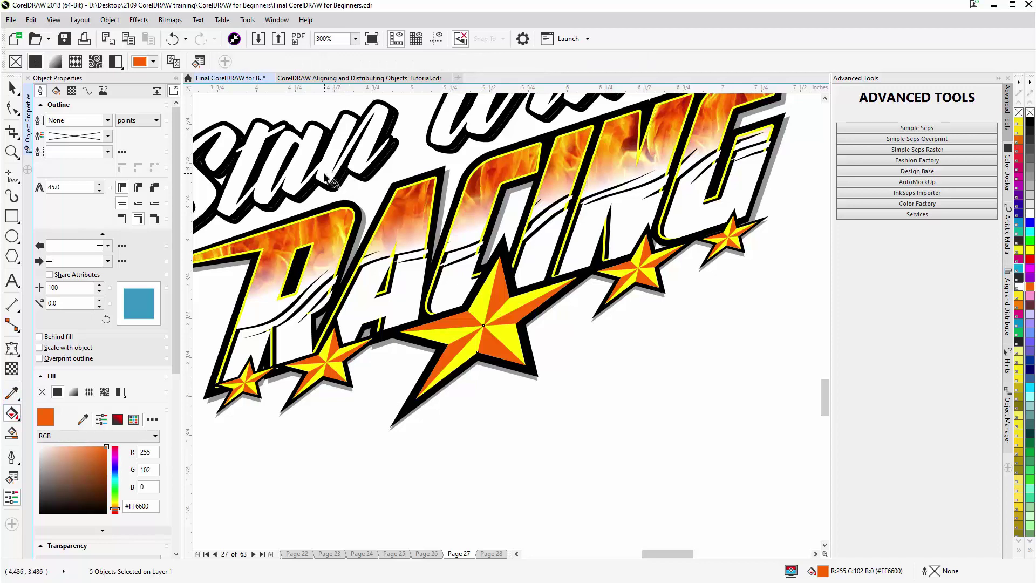
{"action": "scroll", "coordinate": [328, 181], "scroll_direction": "down", "scroll_amount": 3}
{"action": "key", "text": "ctrl+z"}
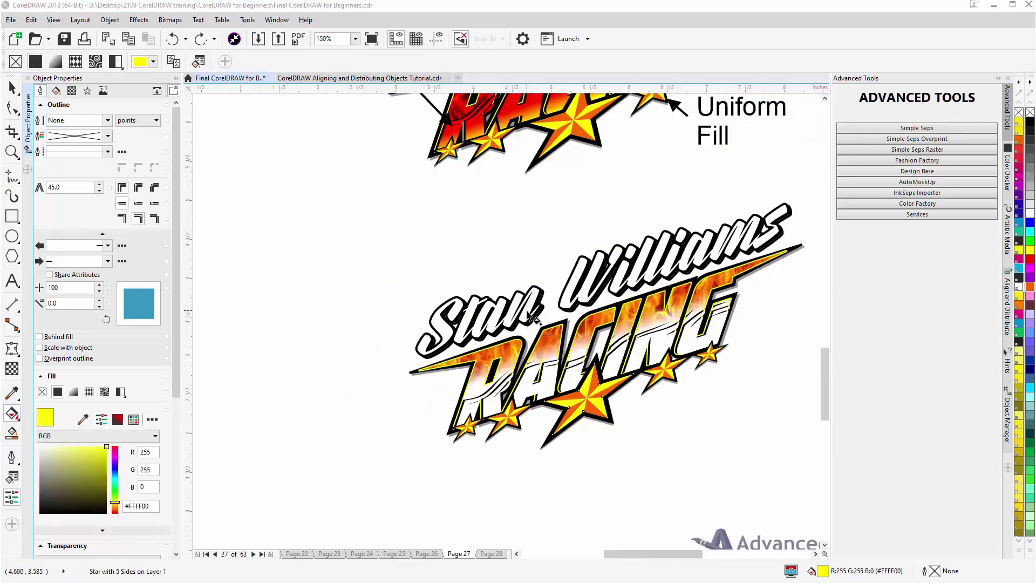
{"action": "left_click", "coordinate": [528, 316]}
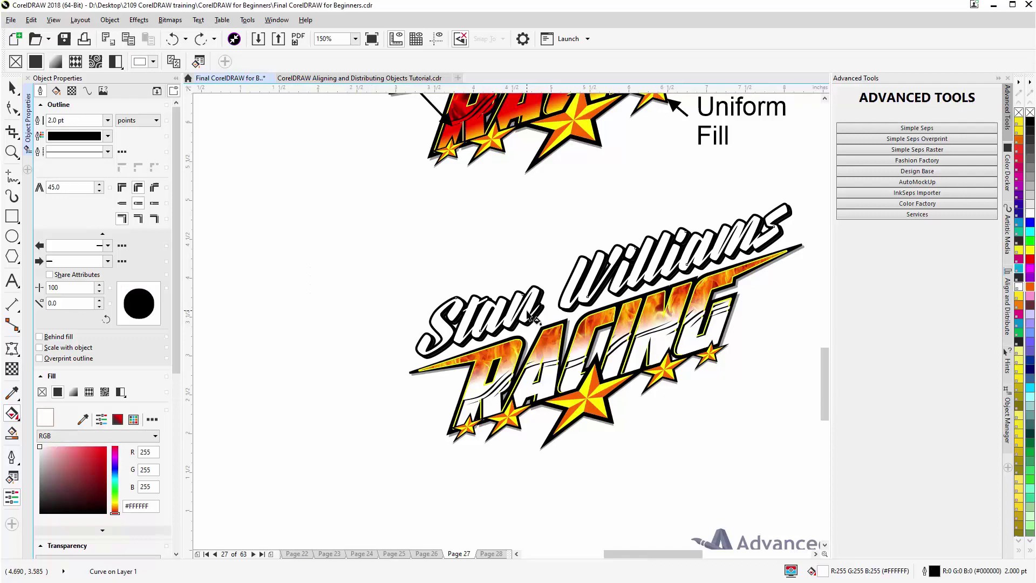
{"action": "left_click_drag", "start_coordinate": [526, 320], "coordinate": [523, 284]}
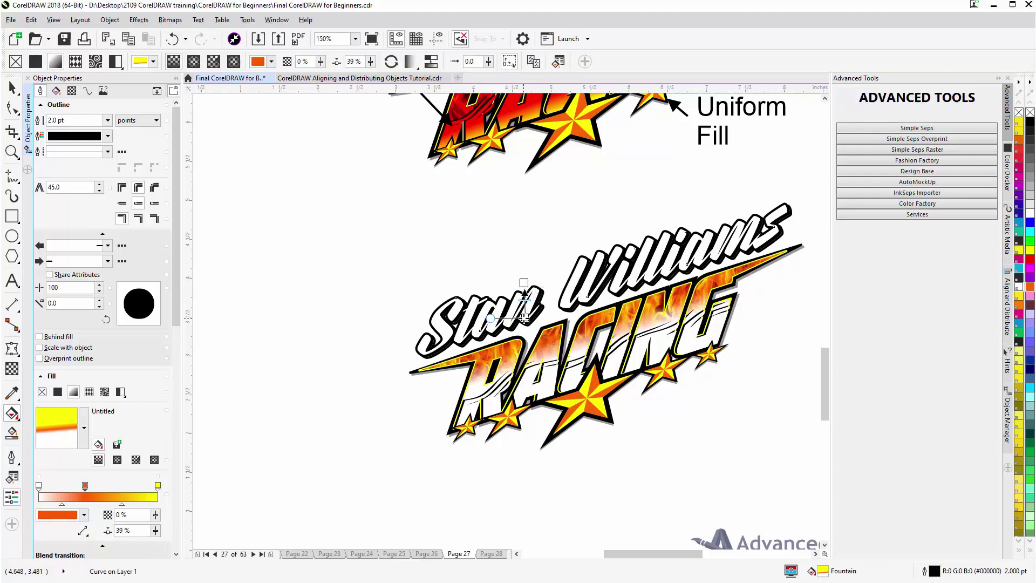
Set the base colour node of the script lettering's gradient to yellow RGB 251, 255, 0.
{"action": "left_click", "coordinate": [524, 319]}
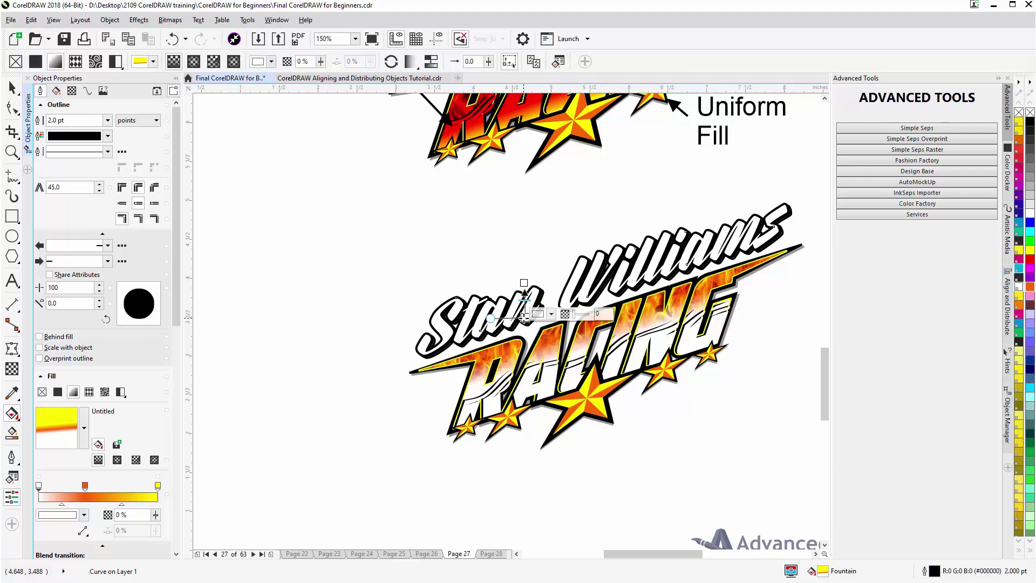
{"action": "left_click", "coordinate": [551, 314]}
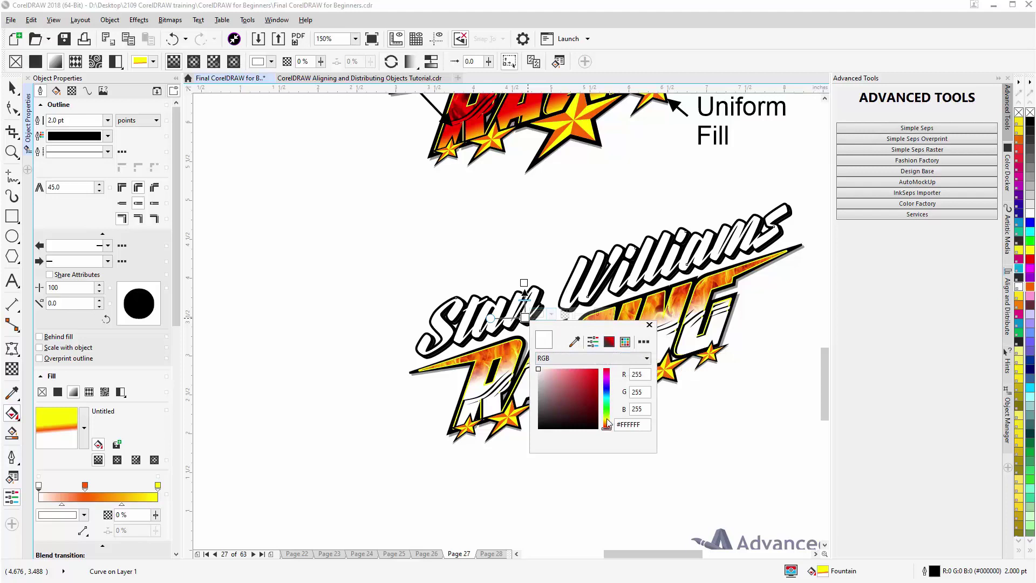
{"action": "left_click_drag", "start_coordinate": [607, 424], "coordinate": [606, 418]}
{"action": "left_click", "coordinate": [598, 369]}
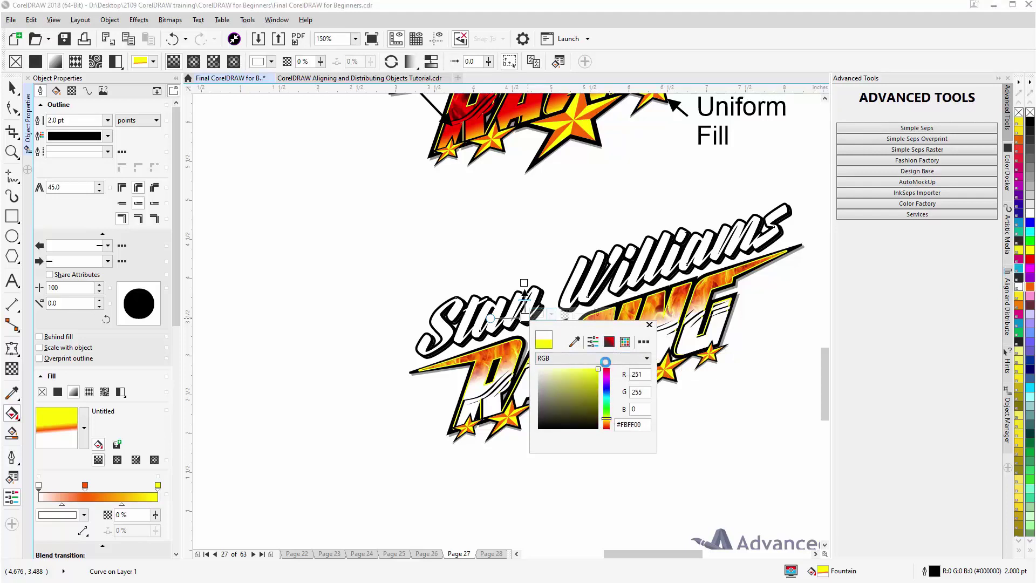
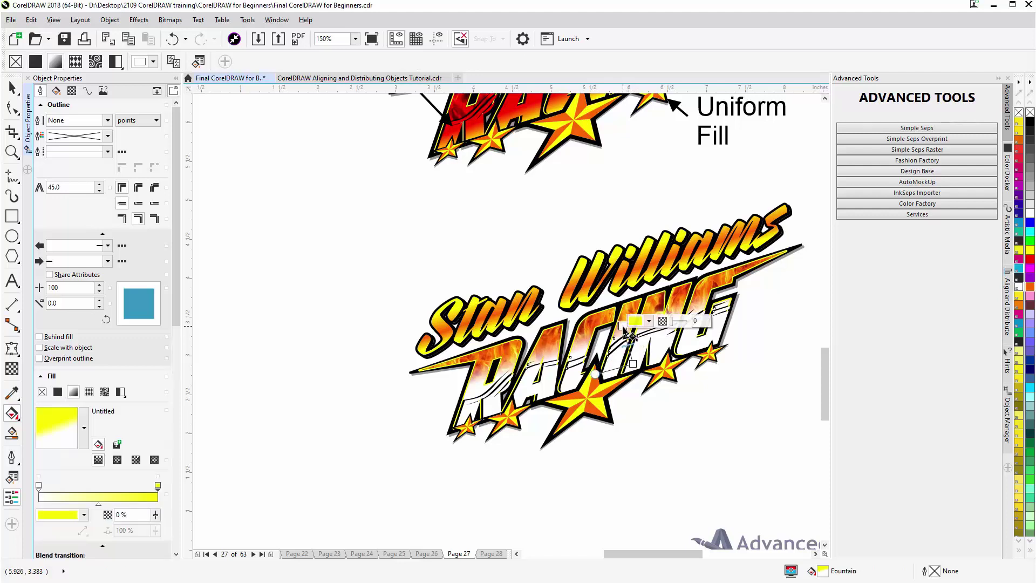
Widen the fountain fill on the lower part of the RACING lettering and set its white start node to yellow RGB 251, 255, 0.
{"action": "left_click_drag", "start_coordinate": [584, 379], "coordinate": [536, 395]}
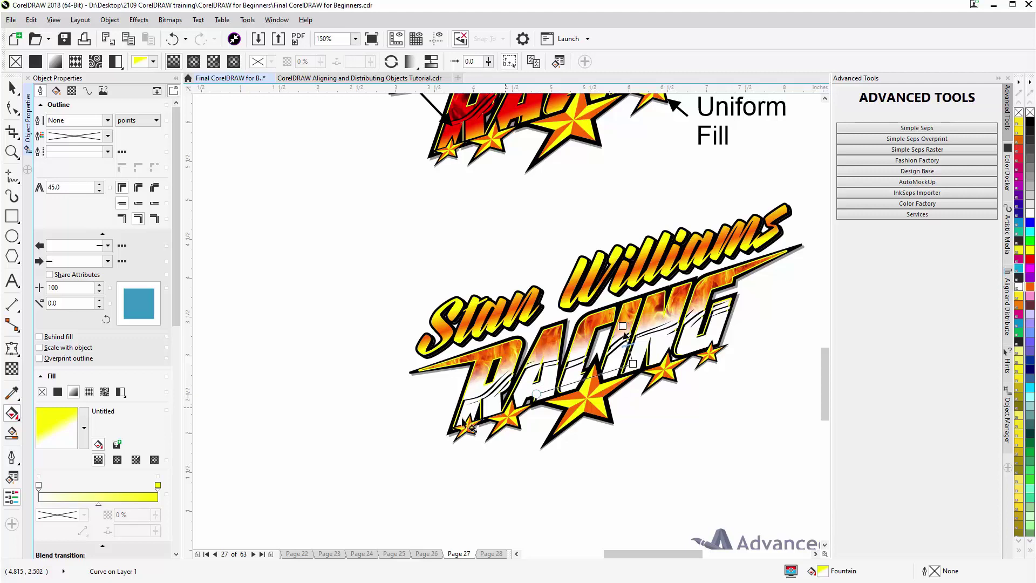
{"action": "left_click", "coordinate": [632, 364]}
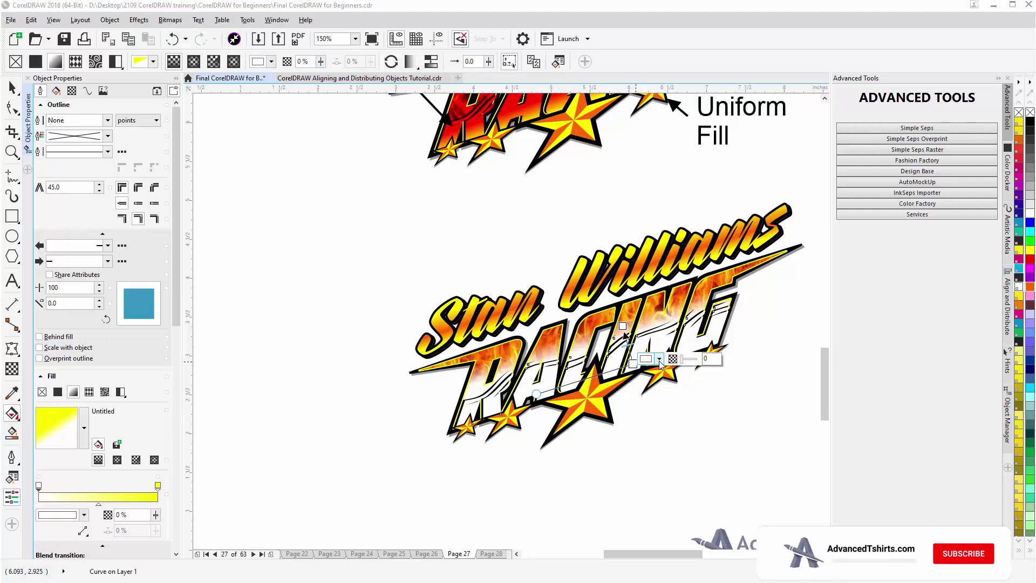
{"action": "left_click", "coordinate": [659, 360]}
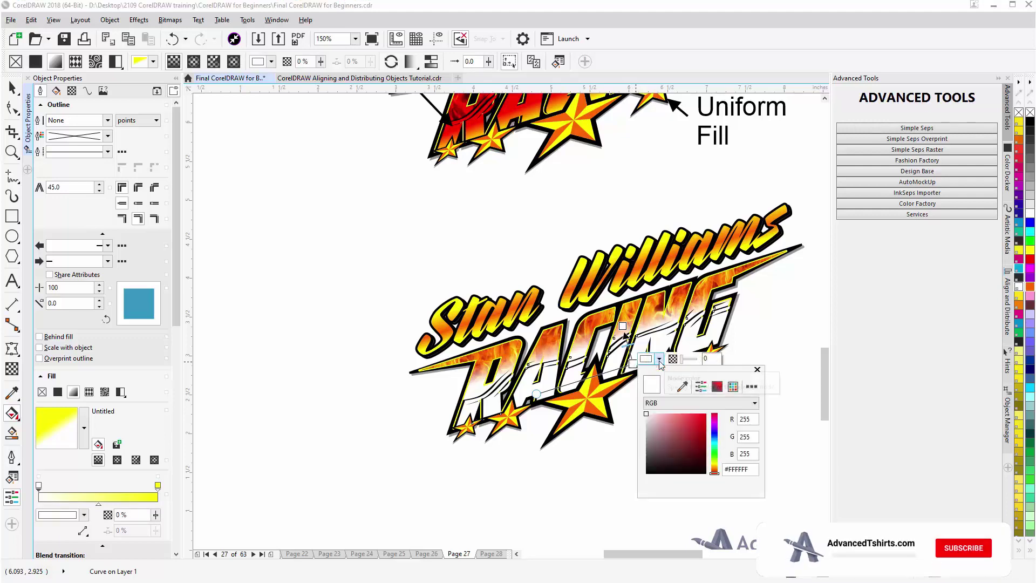
{"action": "left_click", "coordinate": [715, 464]}
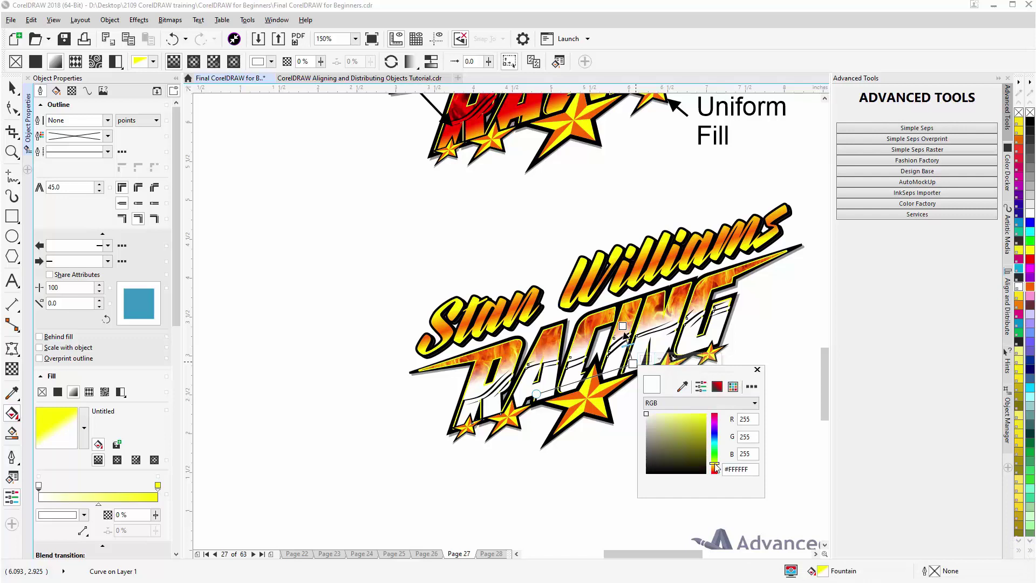
{"action": "left_click_drag", "start_coordinate": [690, 426], "coordinate": [711, 410]}
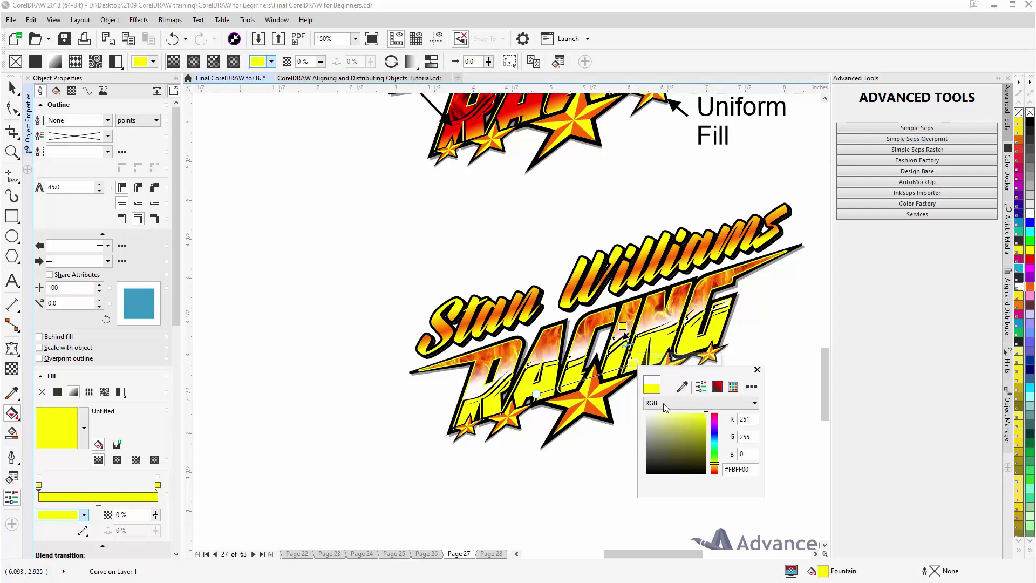
Set the upper end node of the lower RACING lettering's gradient to red RGB 255, 0, 0.
{"action": "left_click", "coordinate": [623, 326]}
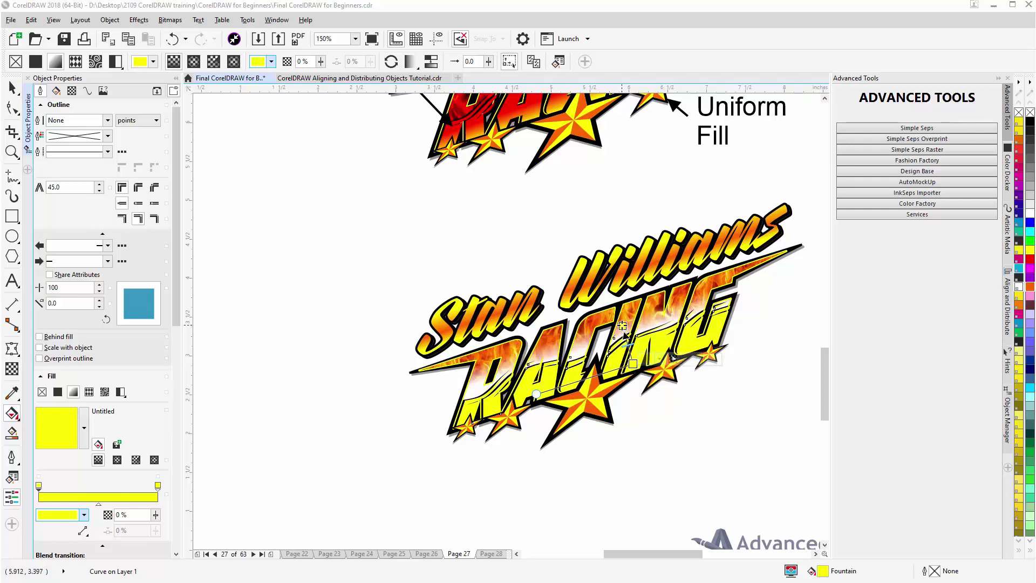
{"action": "left_click", "coordinate": [623, 326]}
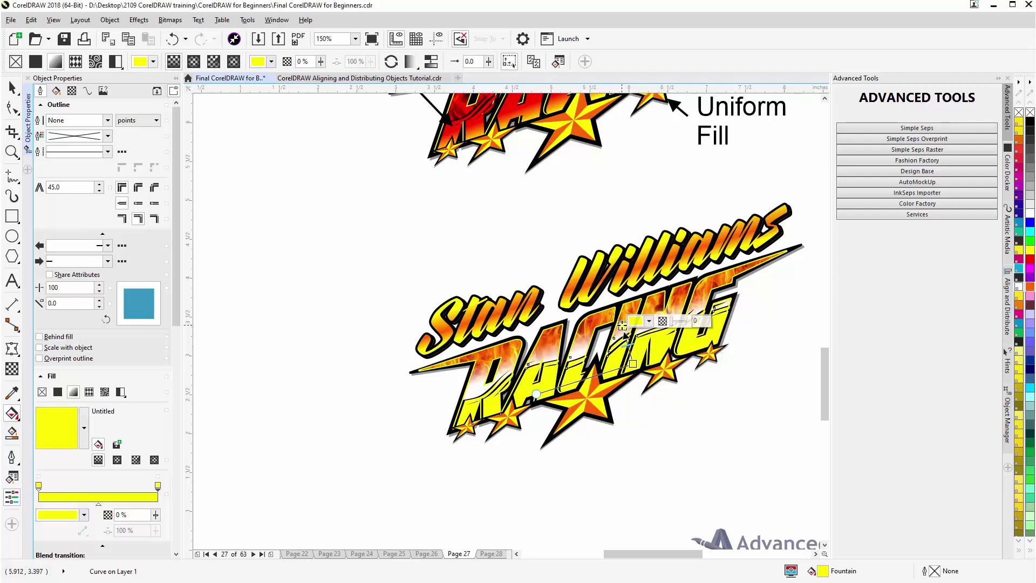
{"action": "left_click", "coordinate": [649, 322]}
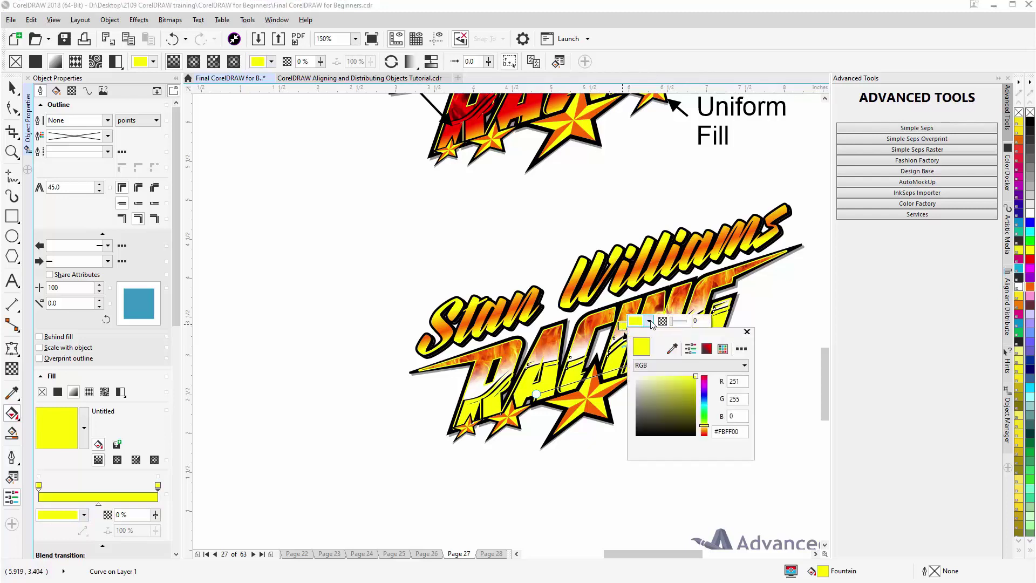
{"action": "left_click", "coordinate": [705, 381]}
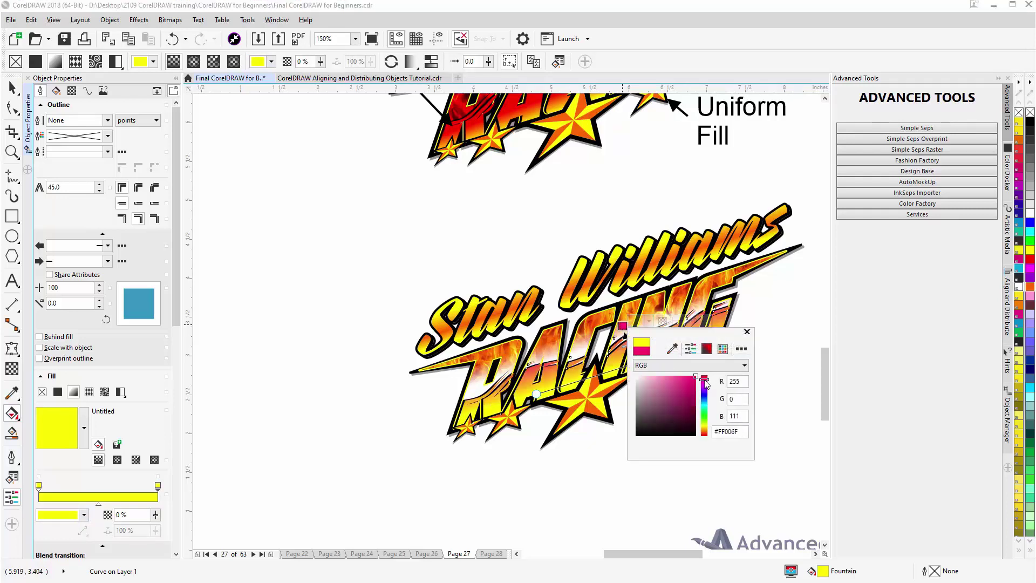
{"action": "left_click", "coordinate": [705, 435]}
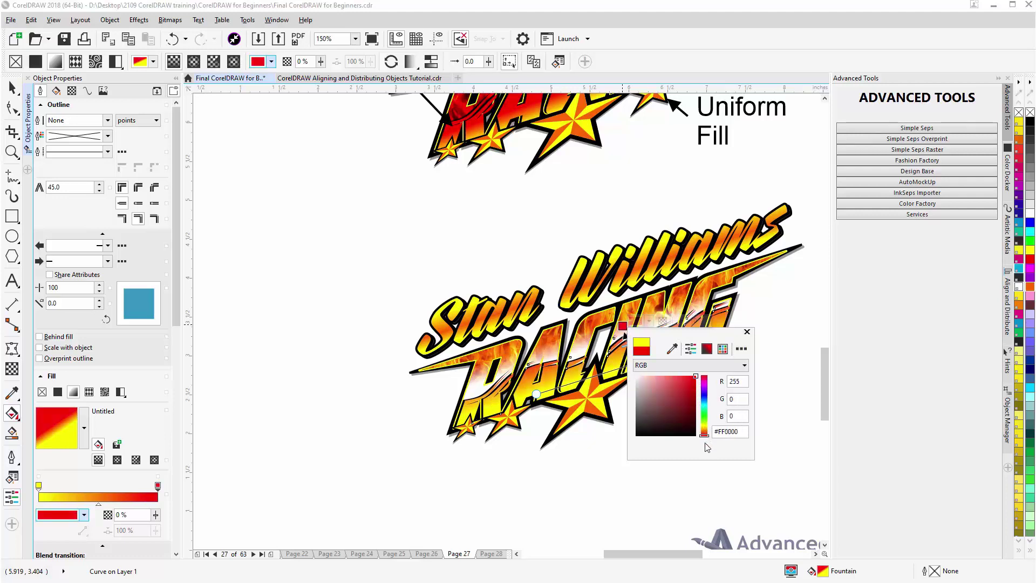
{"action": "left_click", "coordinate": [746, 332]}
Lower the gradient's red node to the lettering's wavy upper edge and shift the yellow node slightly down.
{"action": "scroll", "coordinate": [627, 345], "scroll_direction": "up", "scroll_amount": 3}
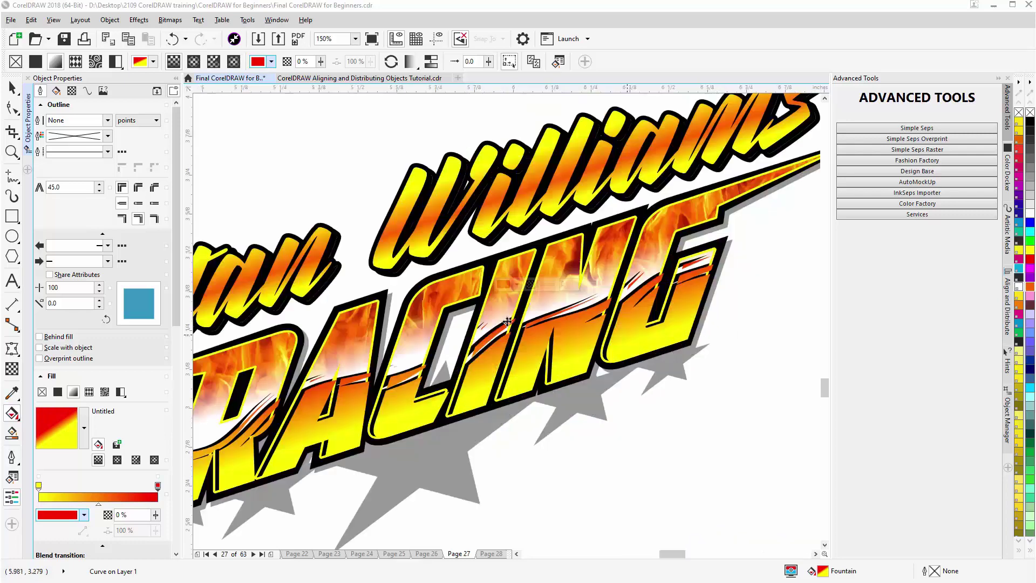
{"action": "scroll", "coordinate": [508, 321], "scroll_direction": "up", "scroll_amount": 2}
{"action": "left_click", "coordinate": [491, 290]}
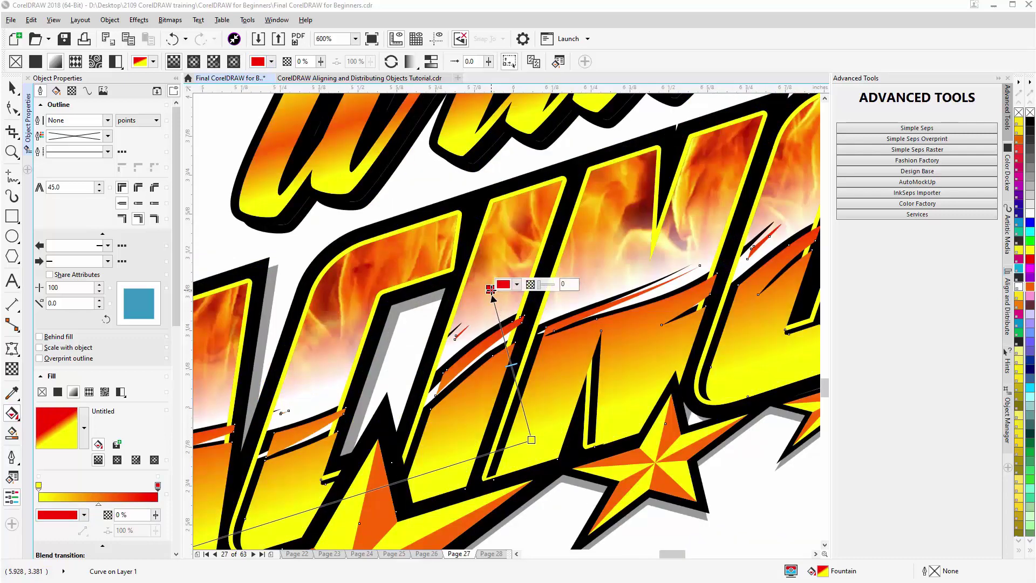
{"action": "left_click_drag", "start_coordinate": [490, 289], "coordinate": [504, 333]}
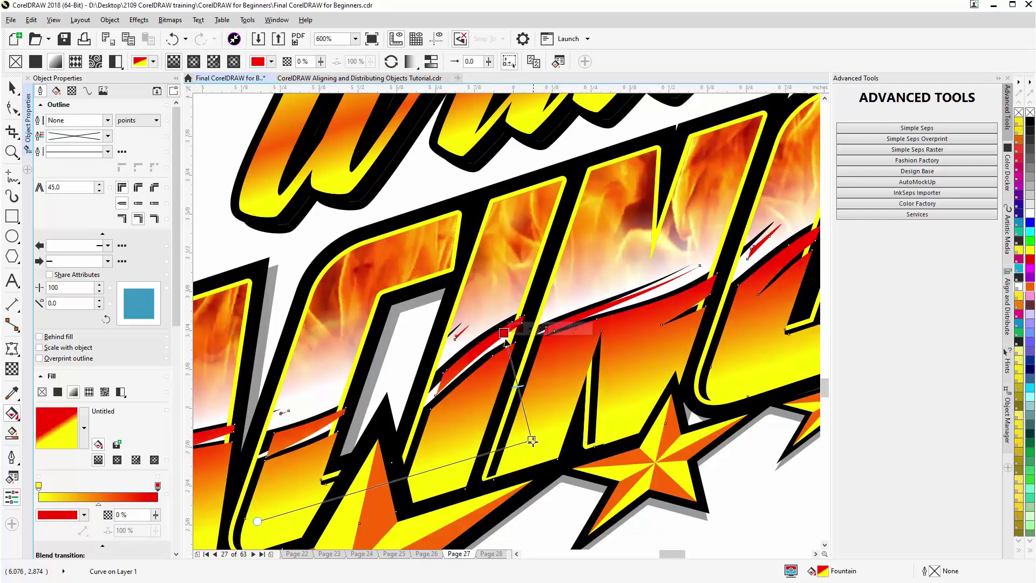
{"action": "left_click_drag", "start_coordinate": [532, 440], "coordinate": [533, 456]}
Fill the white transparent fade object over the flame lettering with yellow RGB 255, 255, 0 and review the finished logo on the page.
{"action": "scroll", "coordinate": [523, 281], "scroll_direction": "down", "scroll_amount": 4}
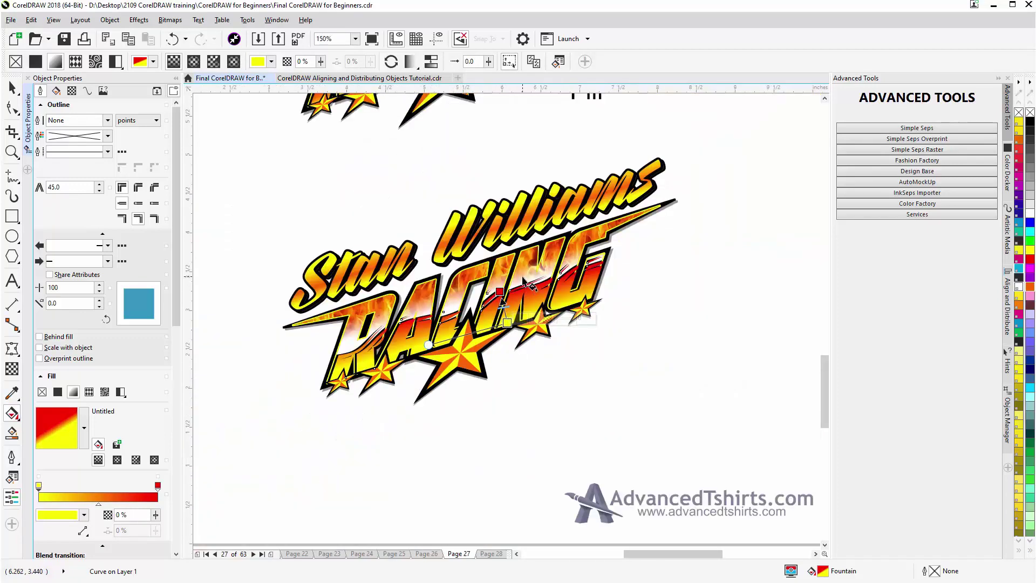
{"action": "left_click", "coordinate": [523, 279]}
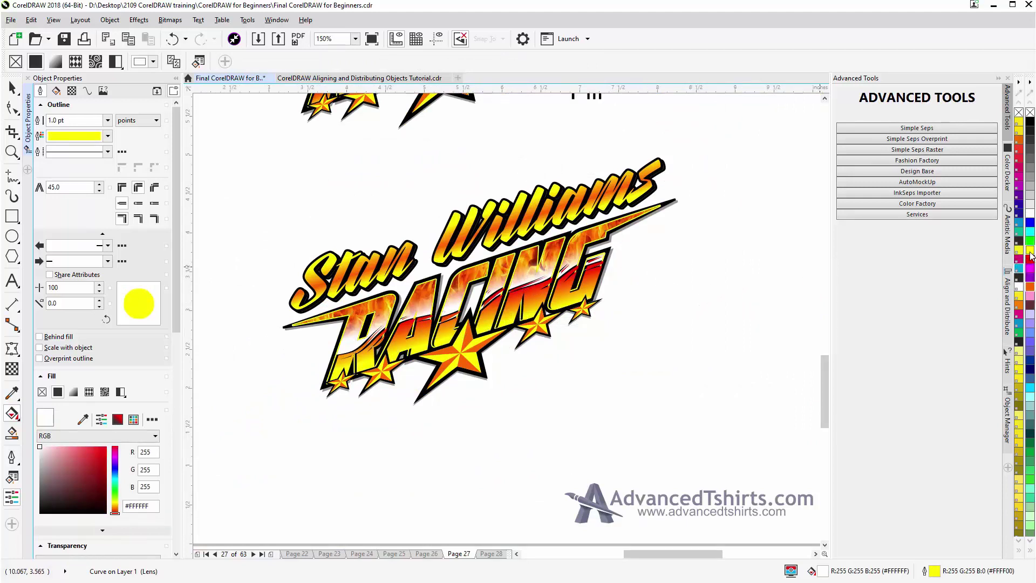
{"action": "left_click", "coordinate": [1030, 252]}
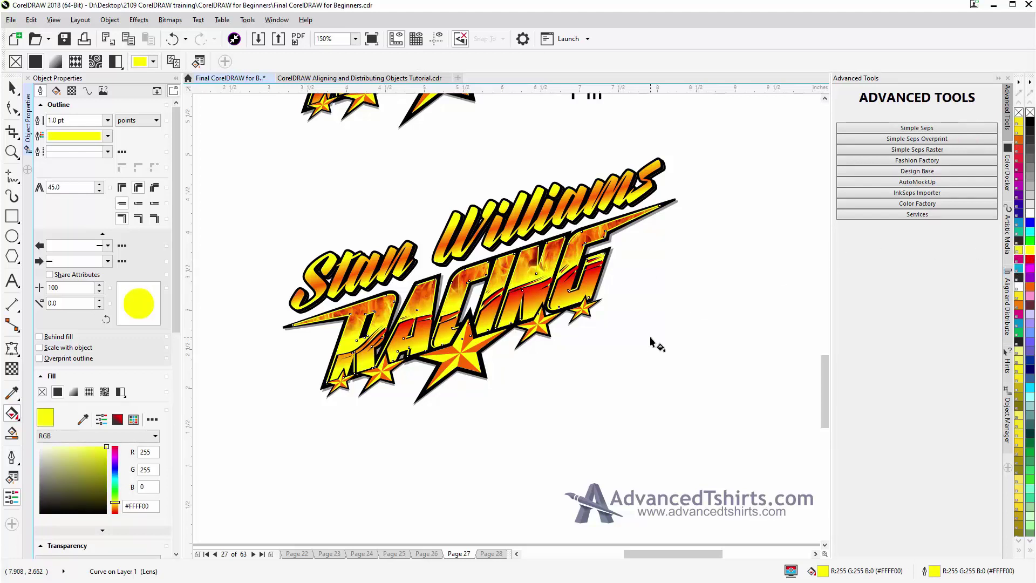
{"action": "scroll", "coordinate": [449, 304], "scroll_direction": "down", "scroll_amount": 1}
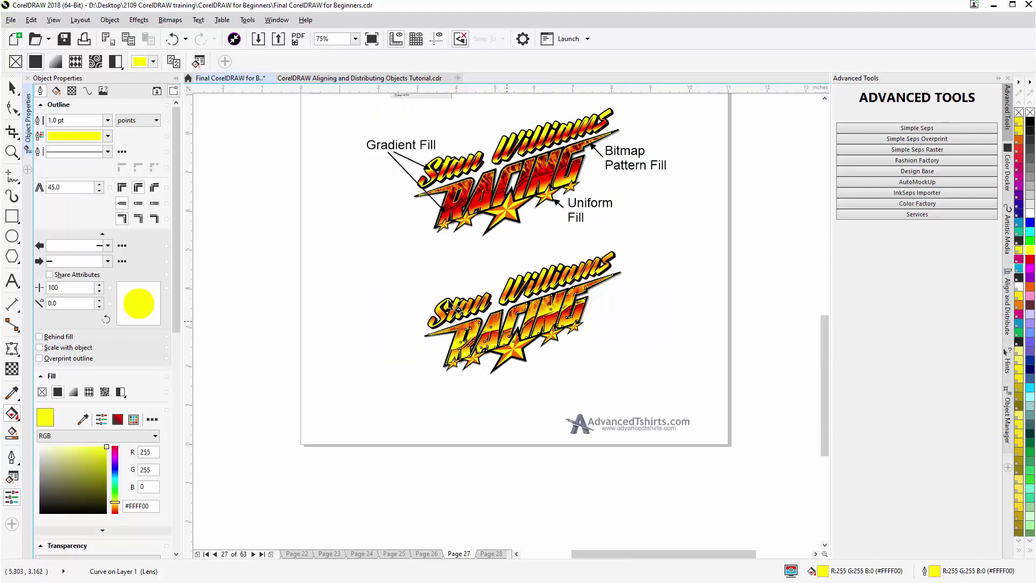
{"action": "scroll", "coordinate": [519, 204], "scroll_direction": "down", "scroll_amount": 1}
{"action": "scroll", "coordinate": [519, 204], "scroll_direction": "up", "scroll_amount": 1}
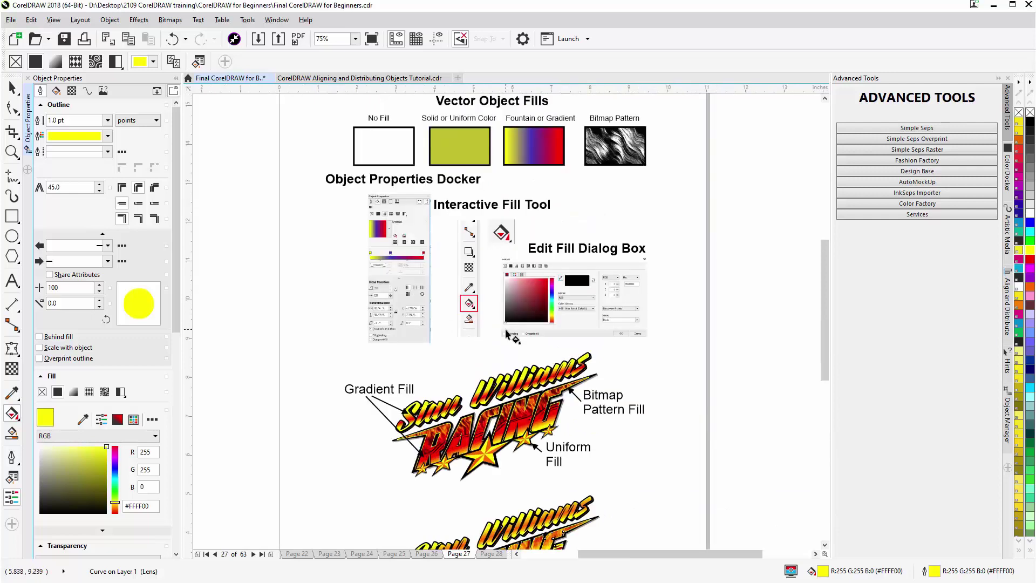